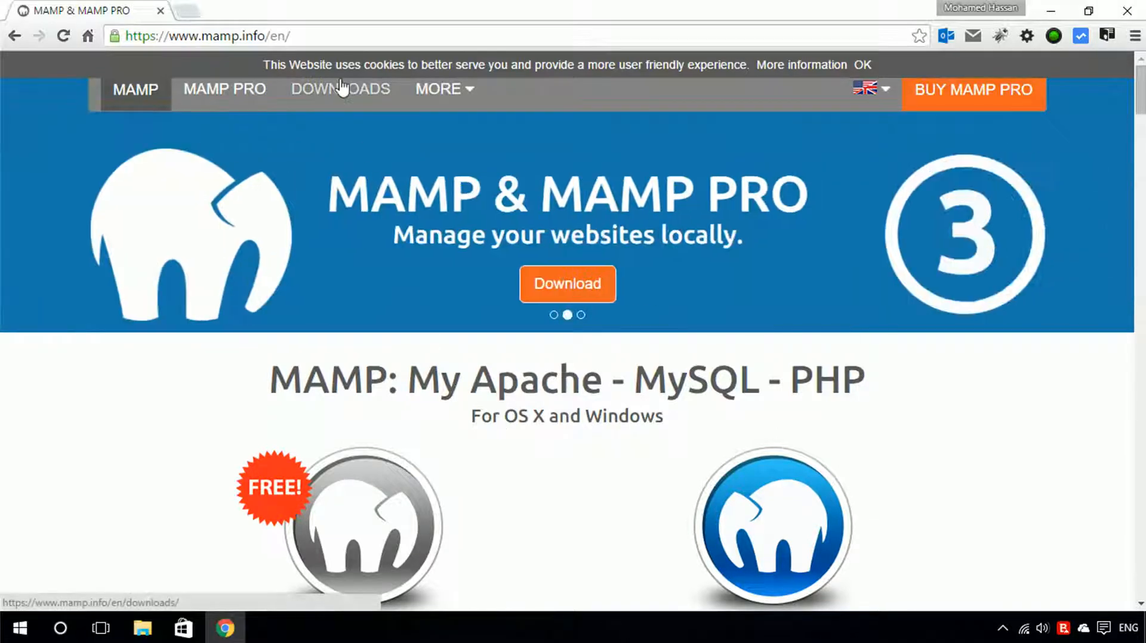
Download the MAMP & MAMP PRO 3.2 installer for Windows from the MAMP website's Downloads page.
left_click(341, 87)
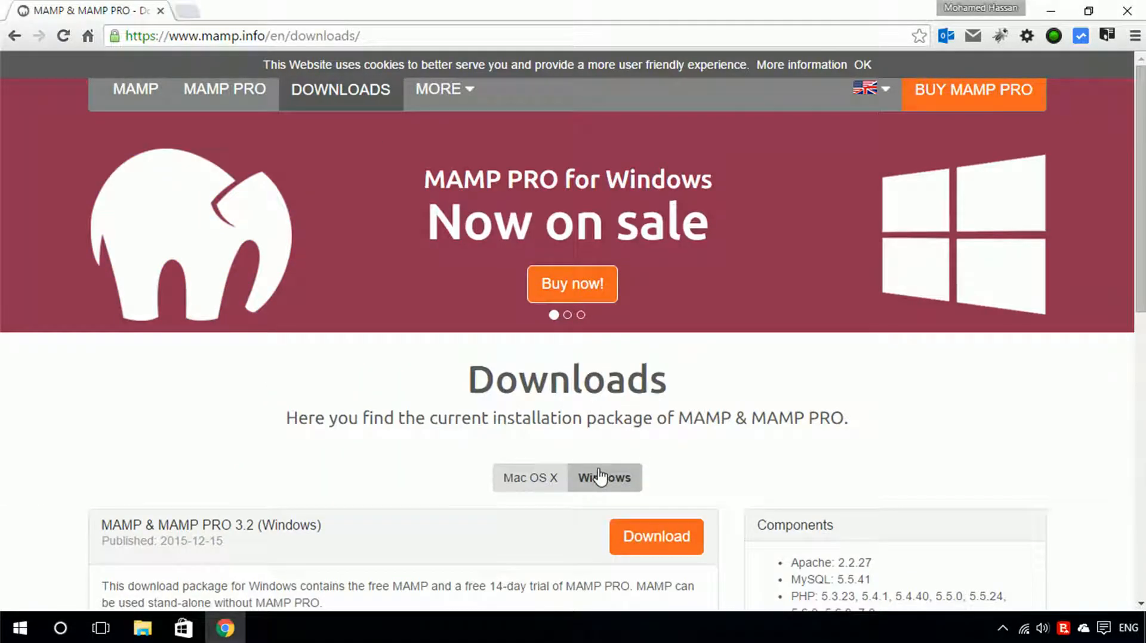
scroll(600, 477, "down", 1)
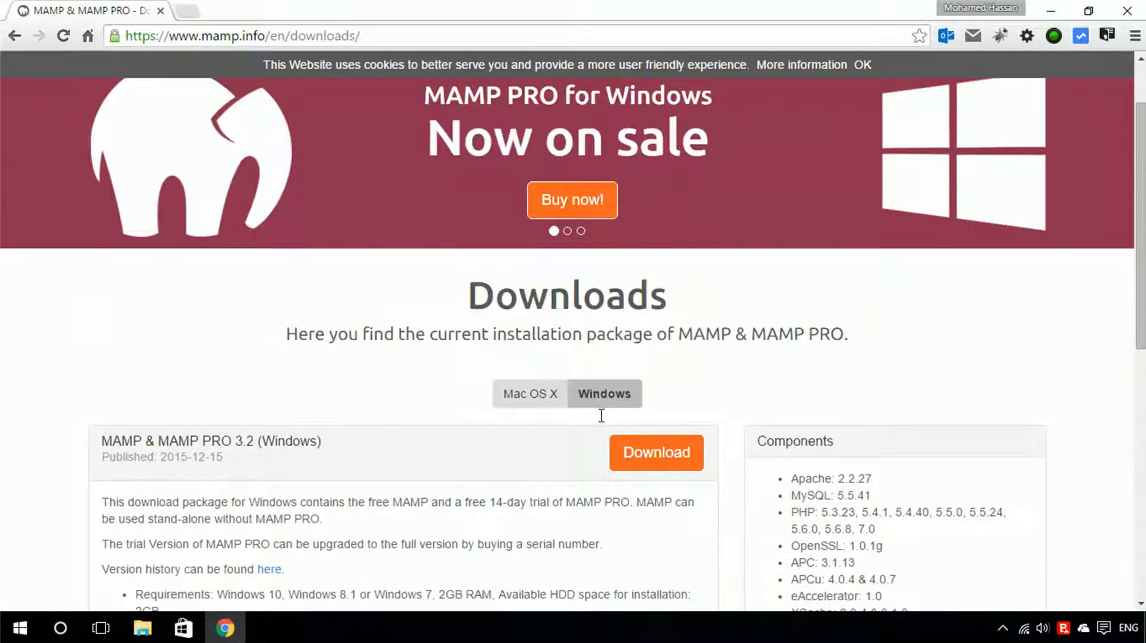
left_click(626, 455)
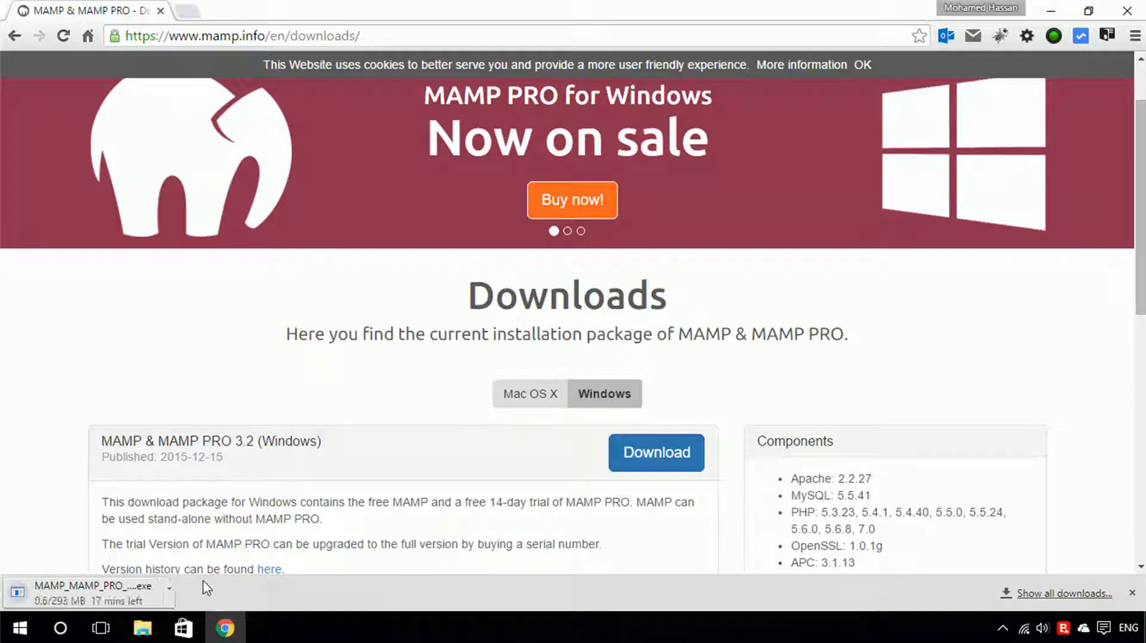
left_click(171, 591)
left_click(194, 564)
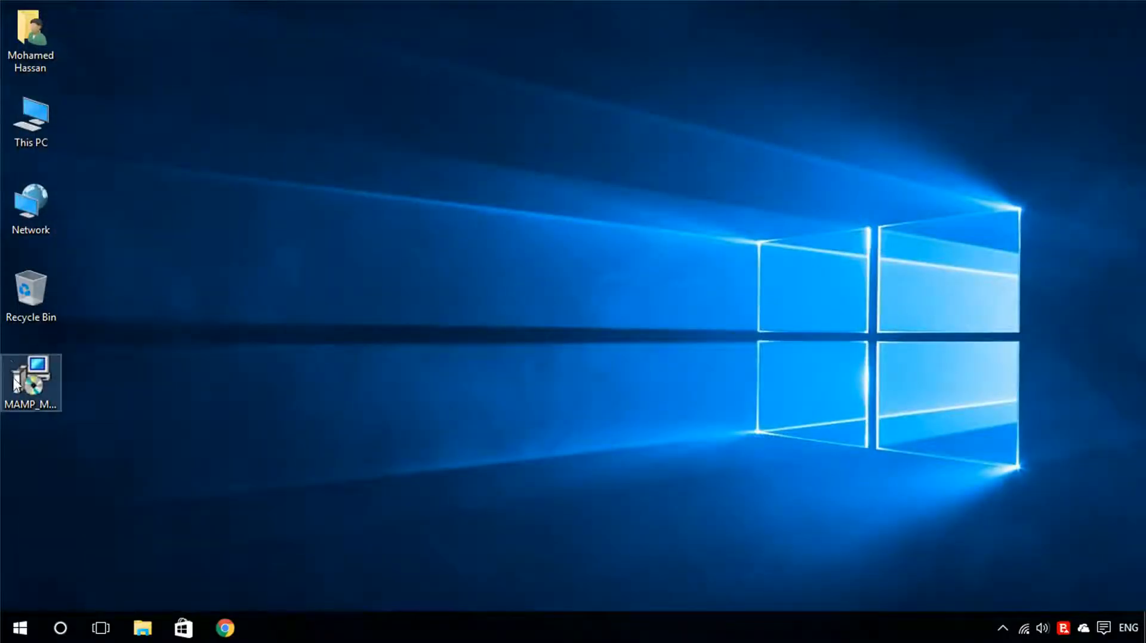
Launch the downloaded installer and continue past the welcome page without selecting the MAMP PRO option.
left_click(17, 385)
double_click(16, 385)
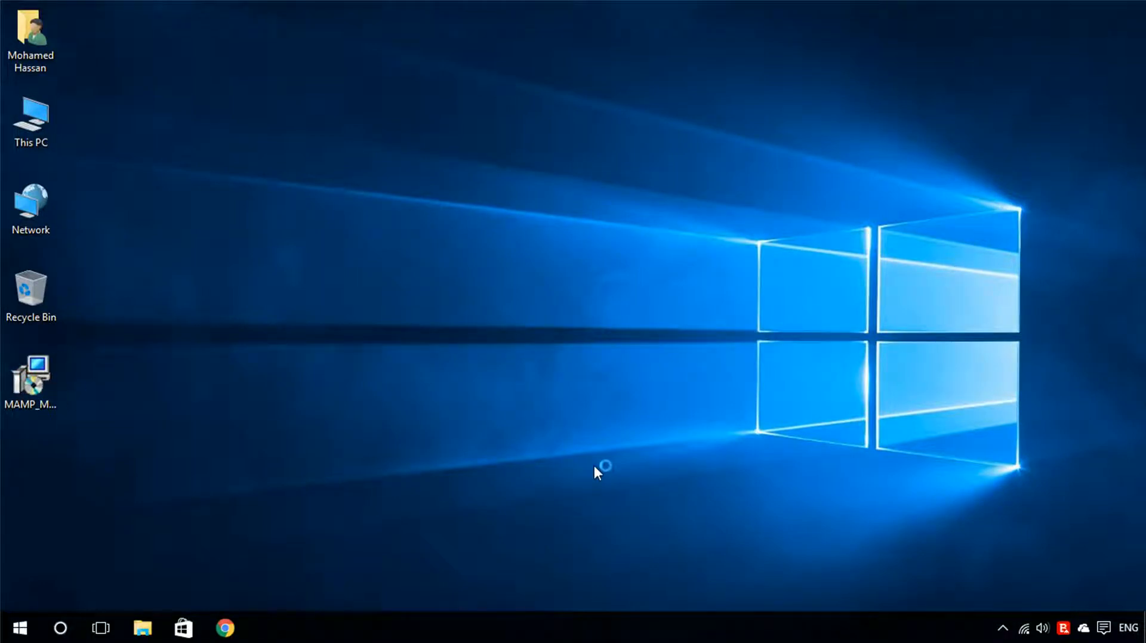
left_click(582, 357)
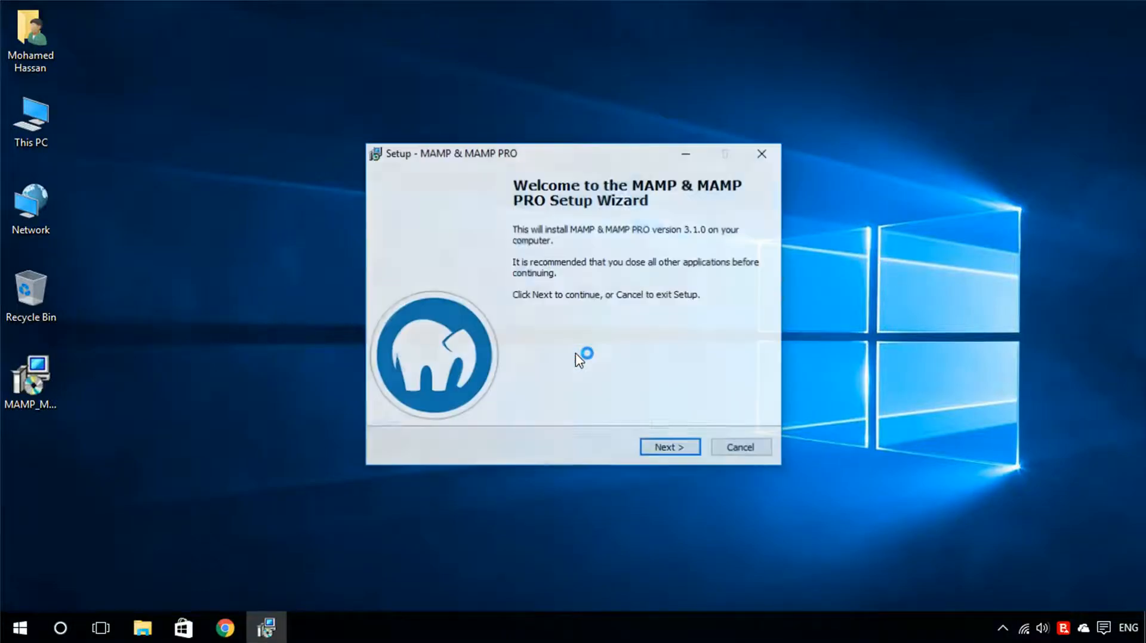
left_click(662, 449)
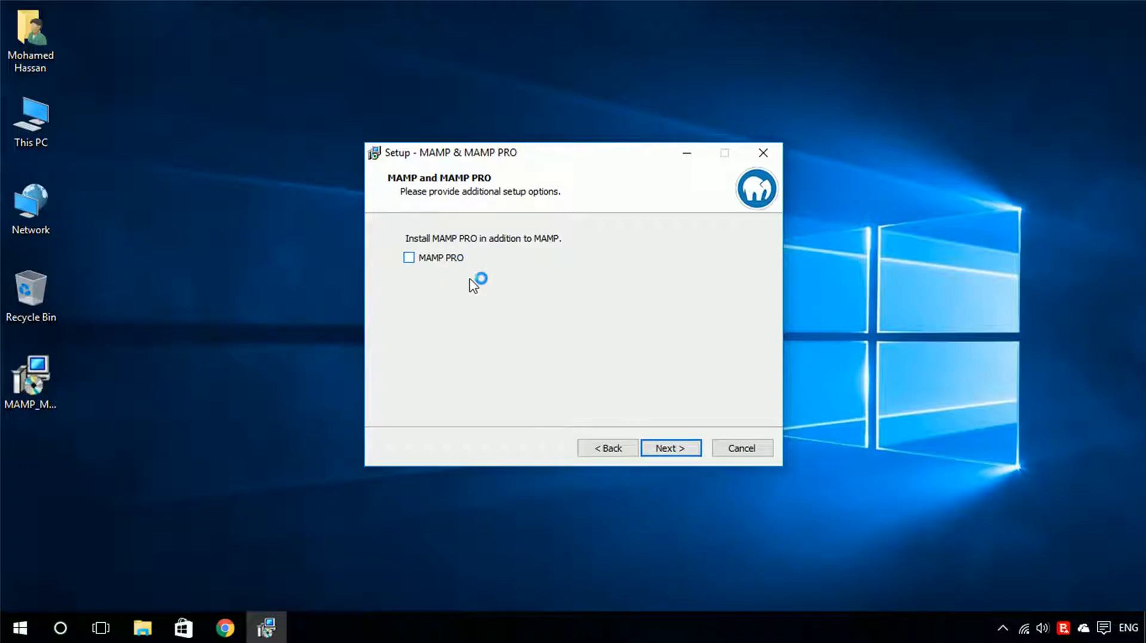
left_click(674, 455)
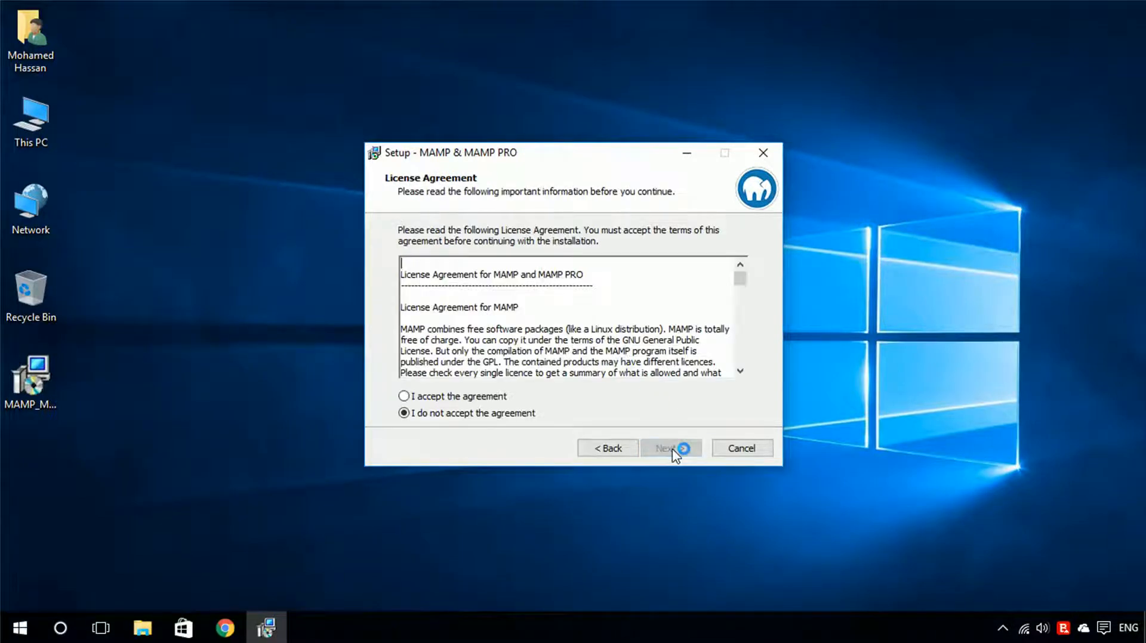
Scroll through the license agreement, accept it, and continue.
scroll(565, 315, "down", 3)
scroll(565, 315, "down", 5)
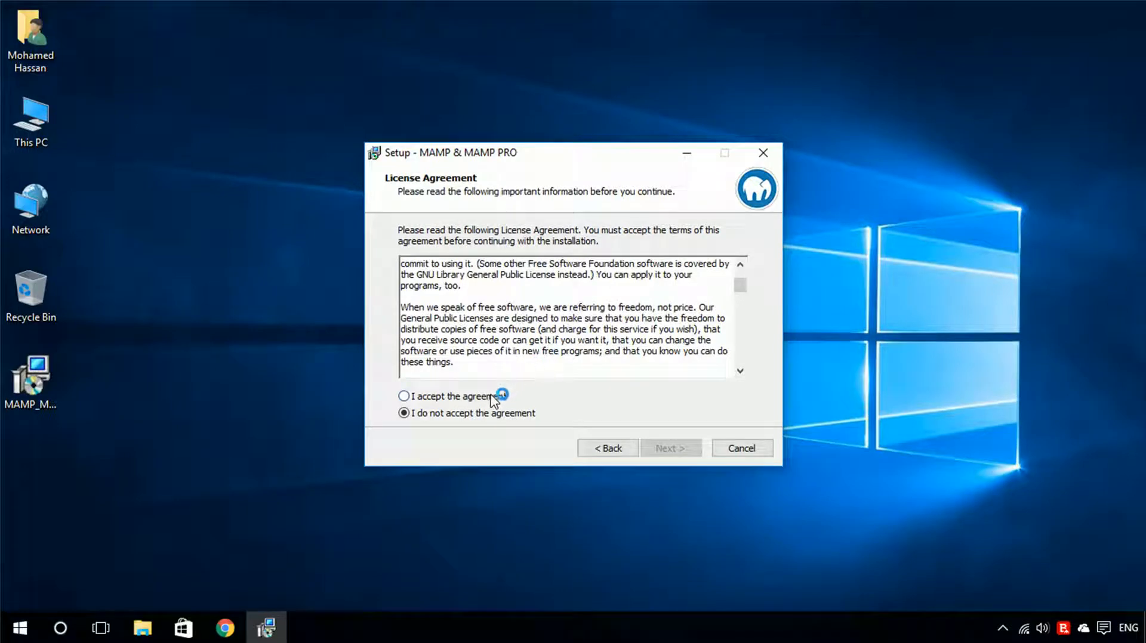
left_click(435, 398)
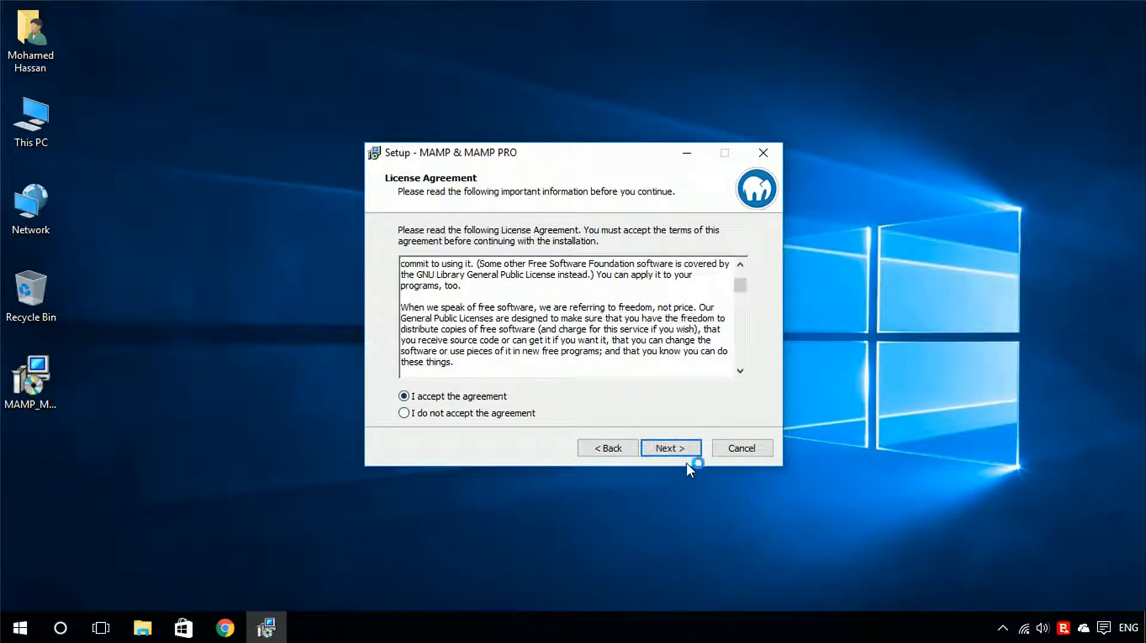
left_click(668, 448)
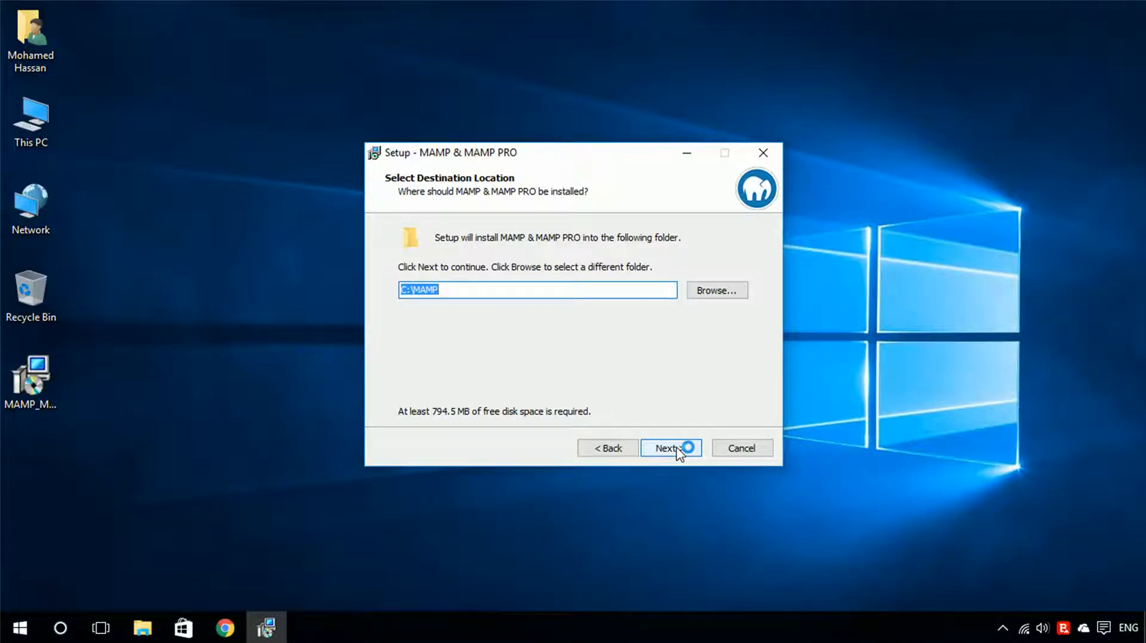
Complete the installation with destination C:\MAMP, Start Menu folder MAMP and a desktop icon, then finish setup.
left_click(678, 450)
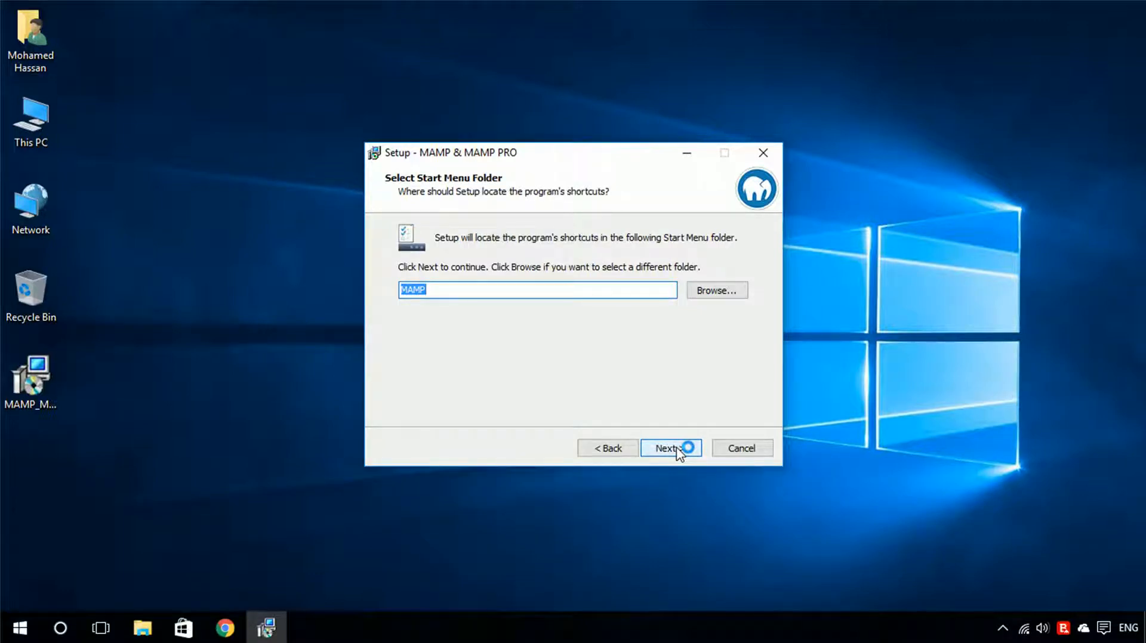
left_click(678, 450)
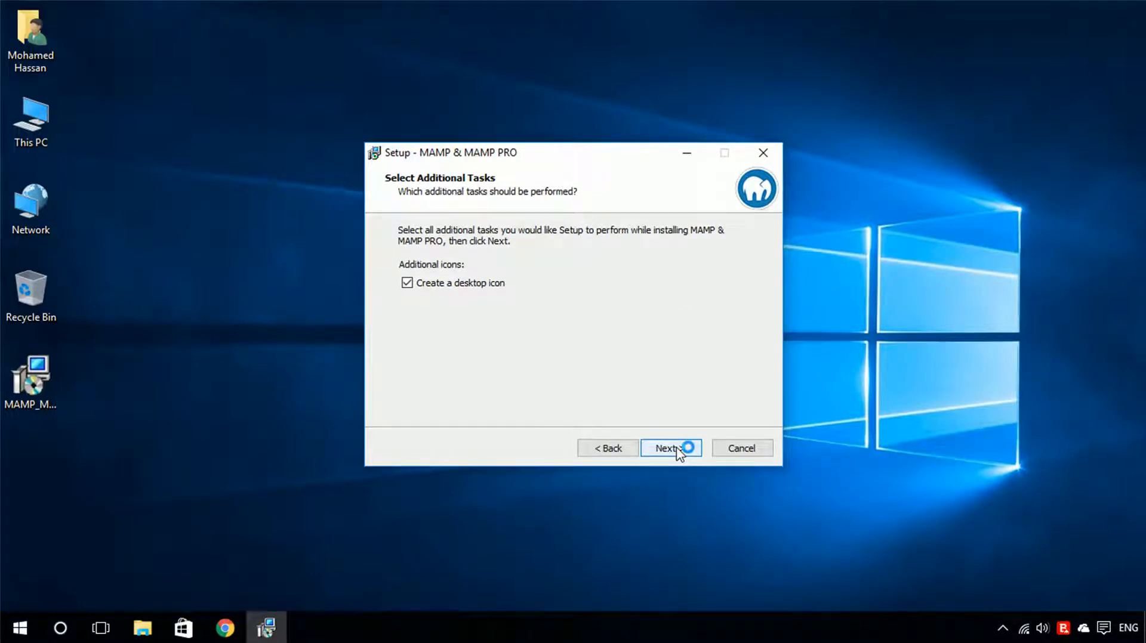
left_click(678, 451)
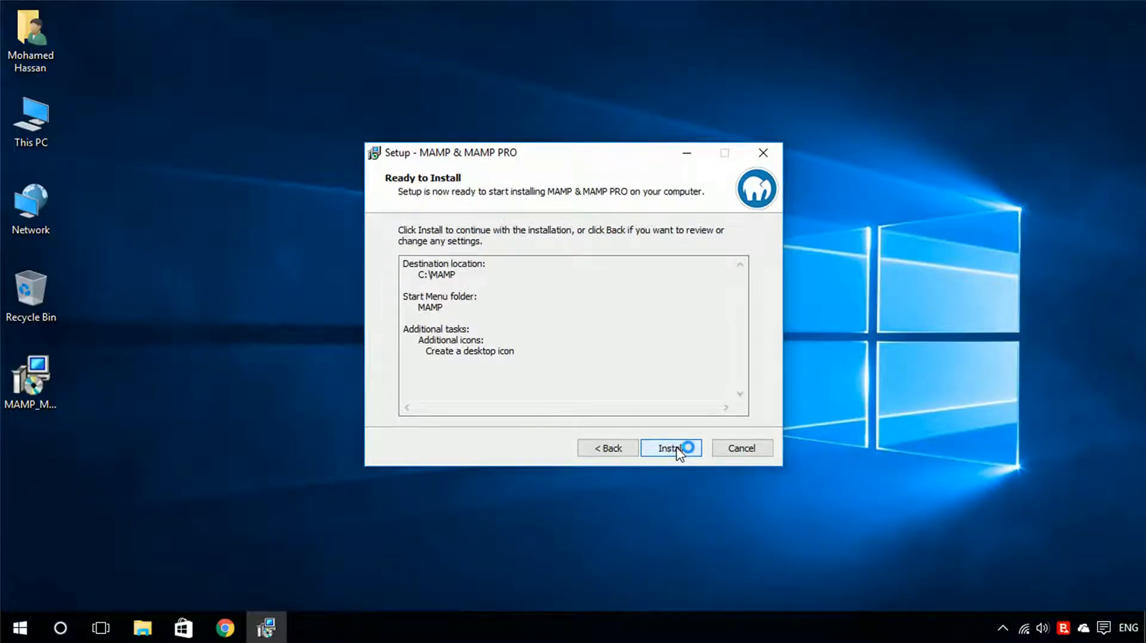
left_click(678, 450)
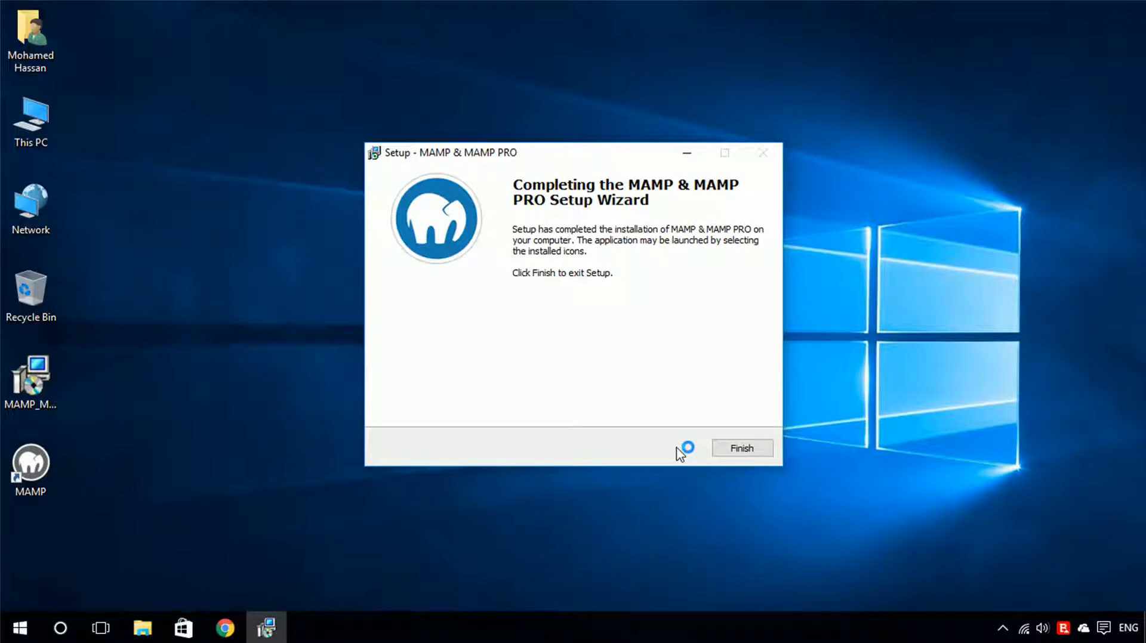
left_click(720, 449)
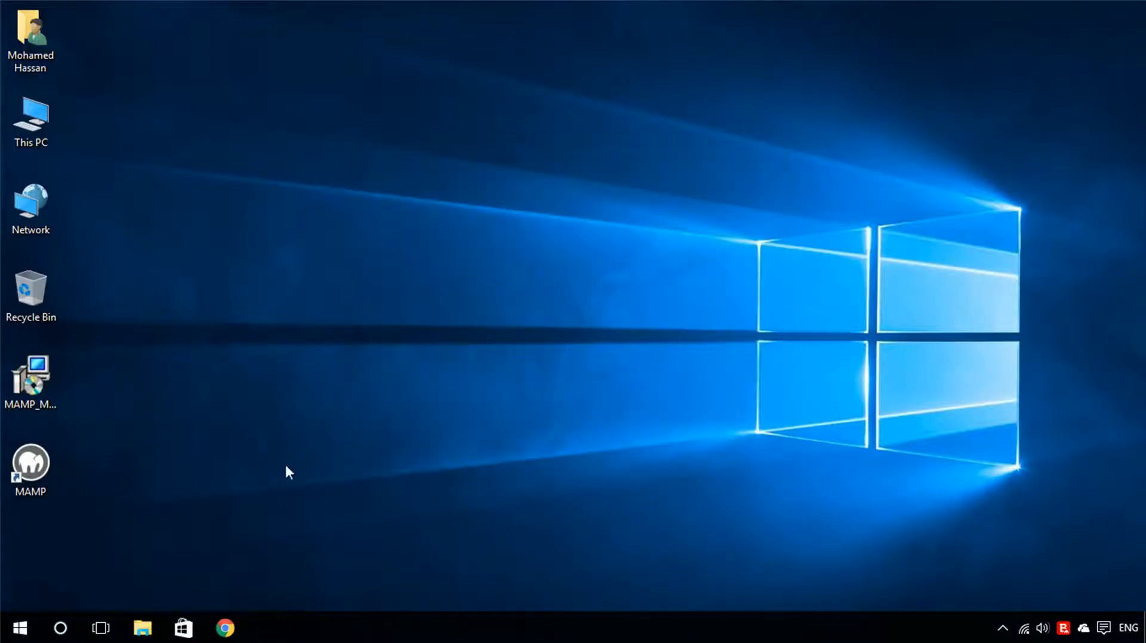
Launch MAMP from its desktop shortcut and locate the MAMP folder in the Start menu's All apps list.
double_click(34, 473)
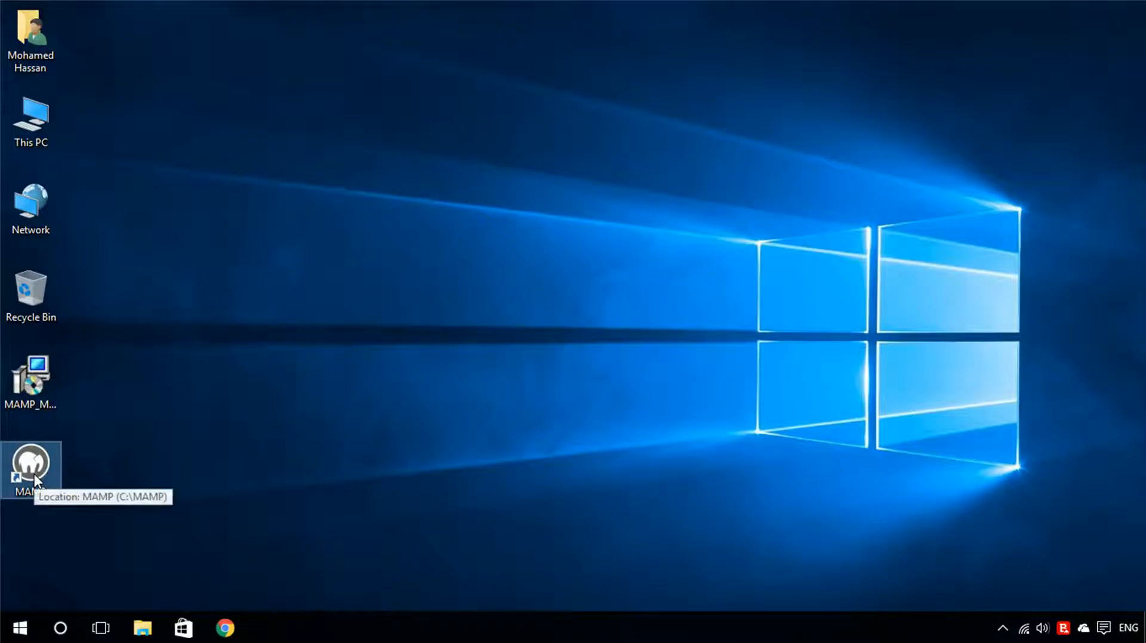
left_click(3, 634)
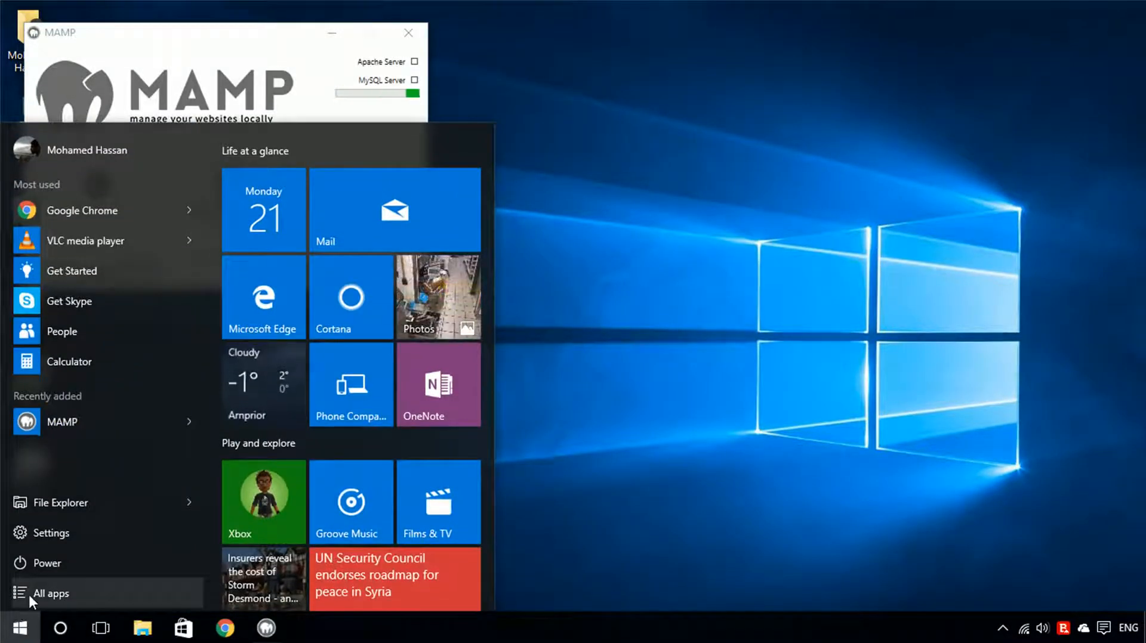
left_click(27, 592)
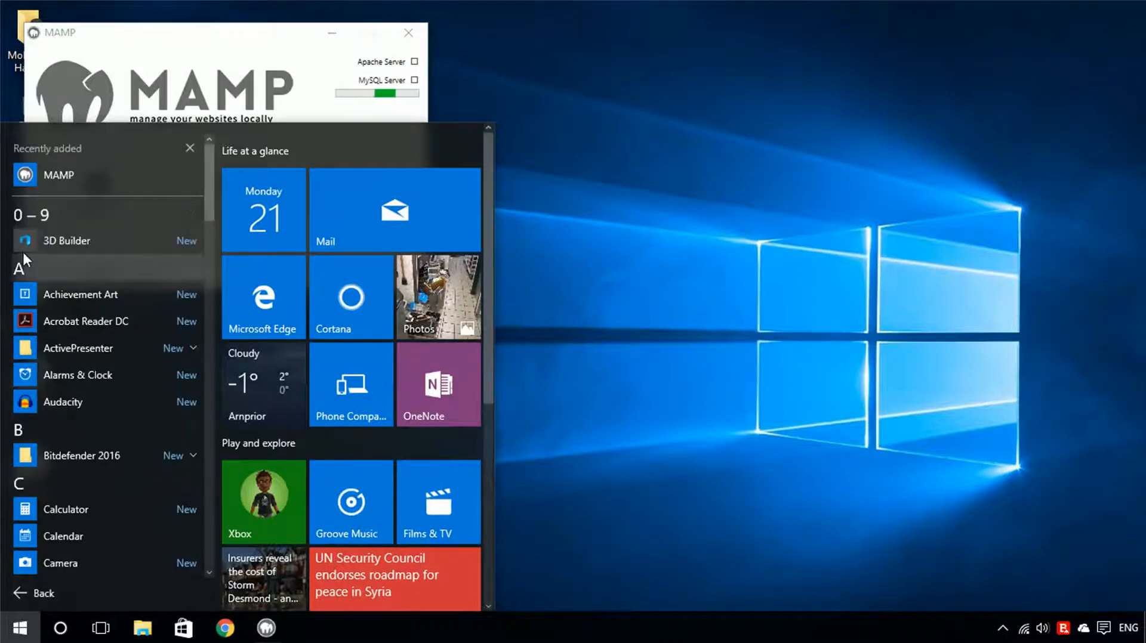
left_click(18, 212)
left_click(160, 327)
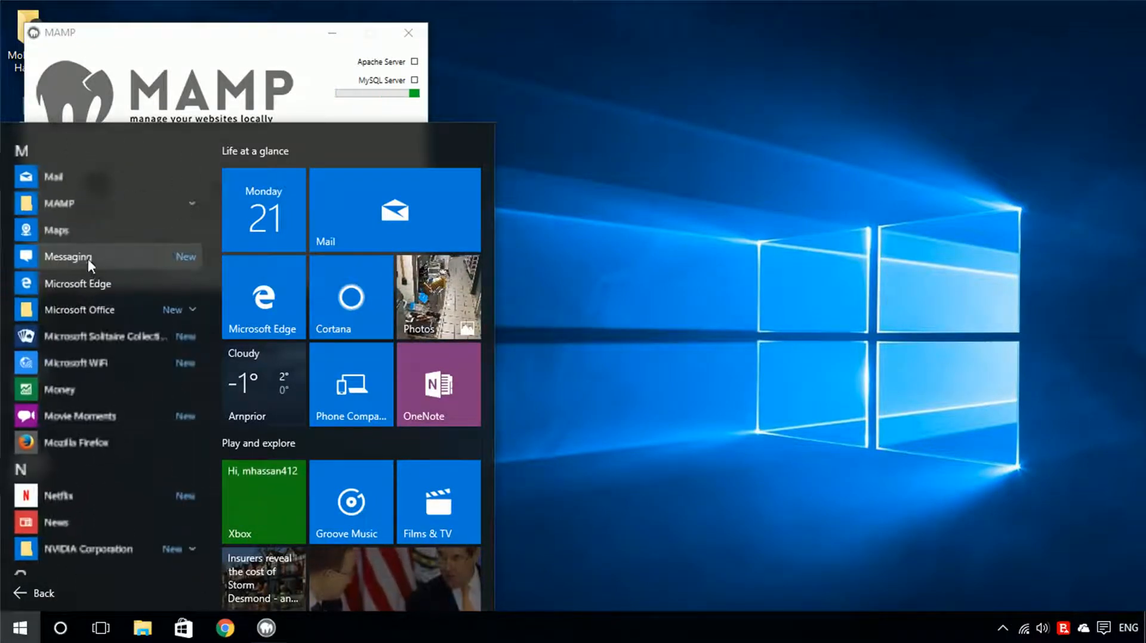
left_click(63, 206)
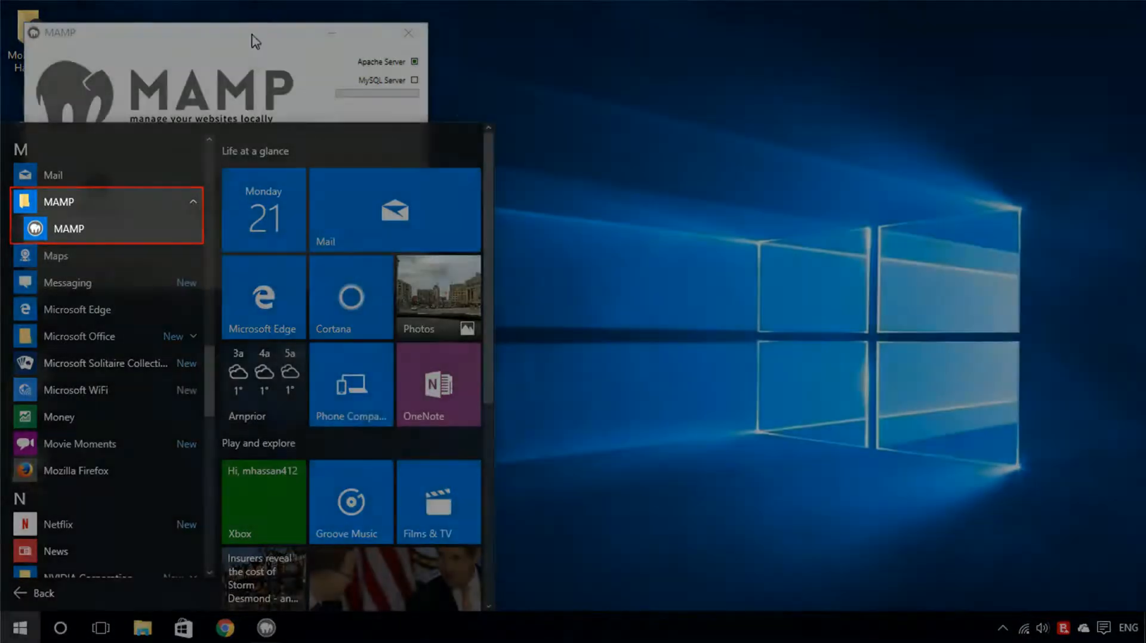
Move the MAMP window to the centre of the screen and open the MAMP start page in the browser.
left_click_drag(251, 35, 539, 167)
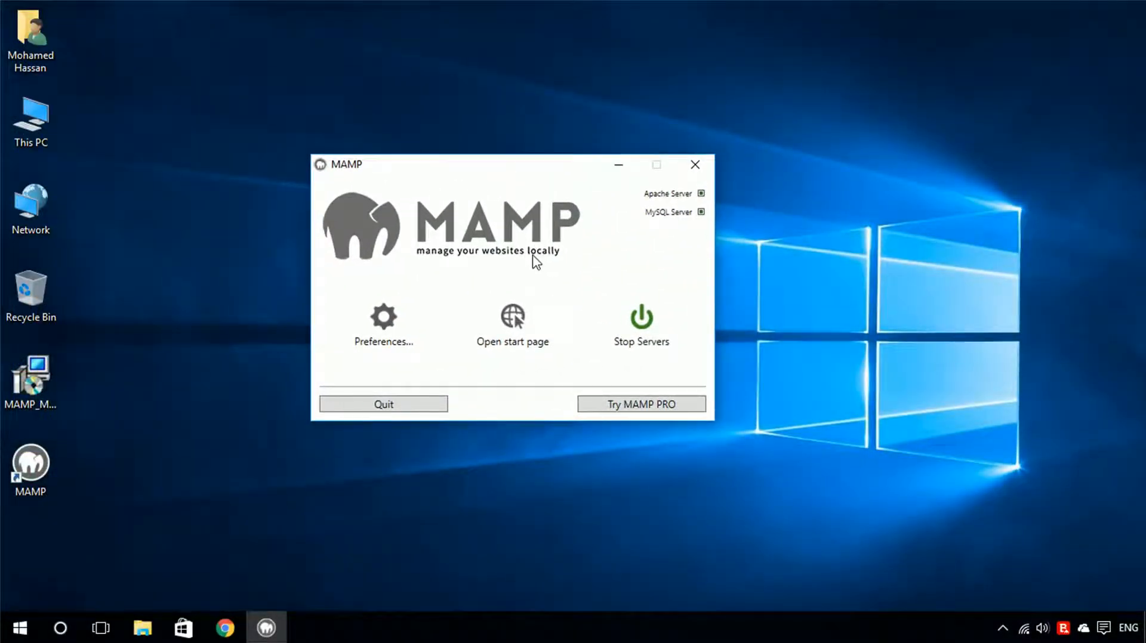
left_click(512, 319)
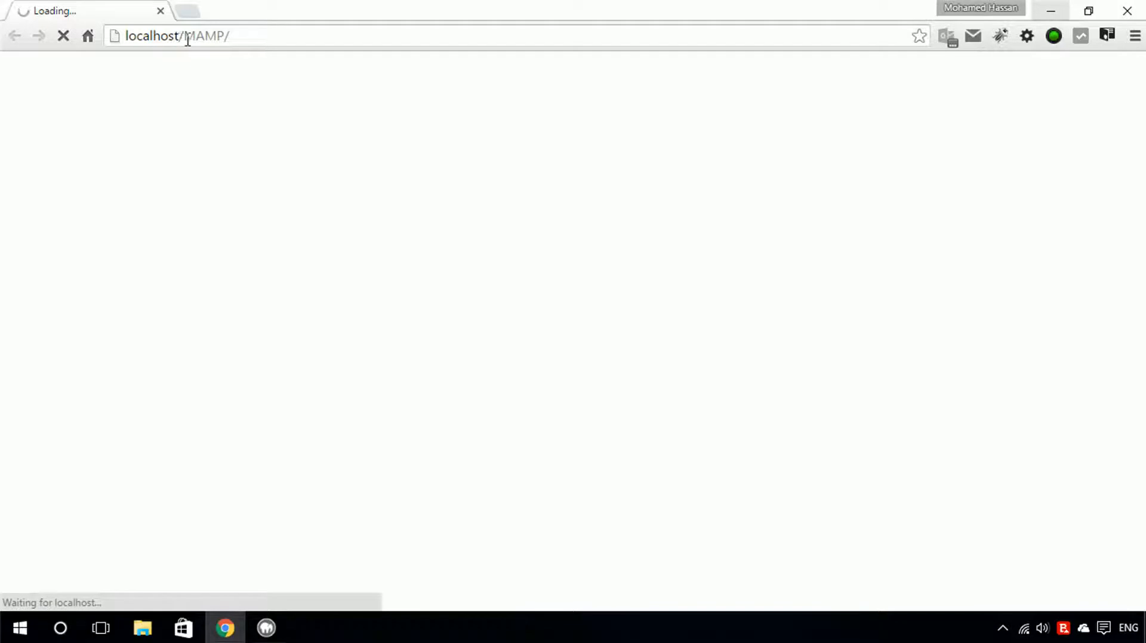
scroll(224, 196, "down", 1)
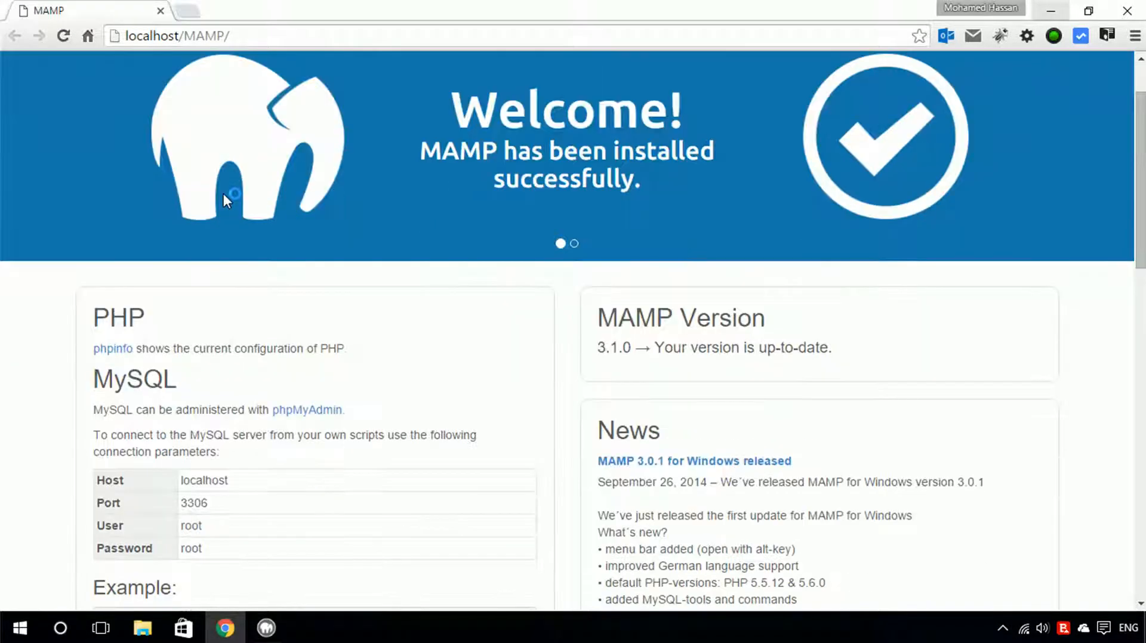
scroll(225, 196, "up", 1)
Open the phpinfo page to review the PHP configuration, then go back to the start page.
left_click(218, 98)
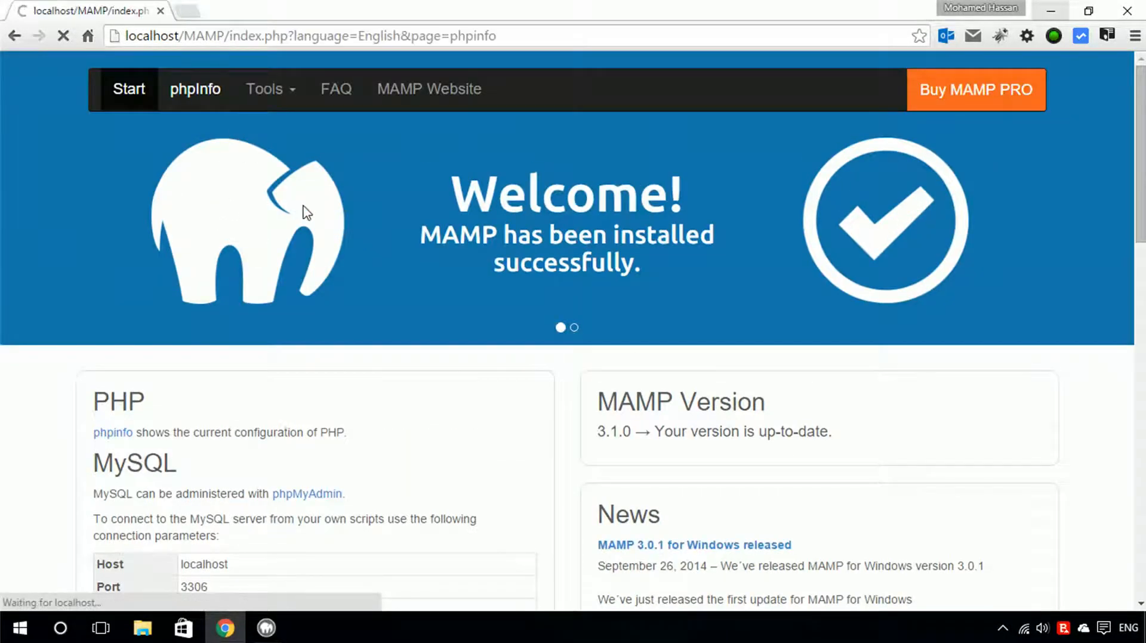
scroll(306, 212, "down", 3)
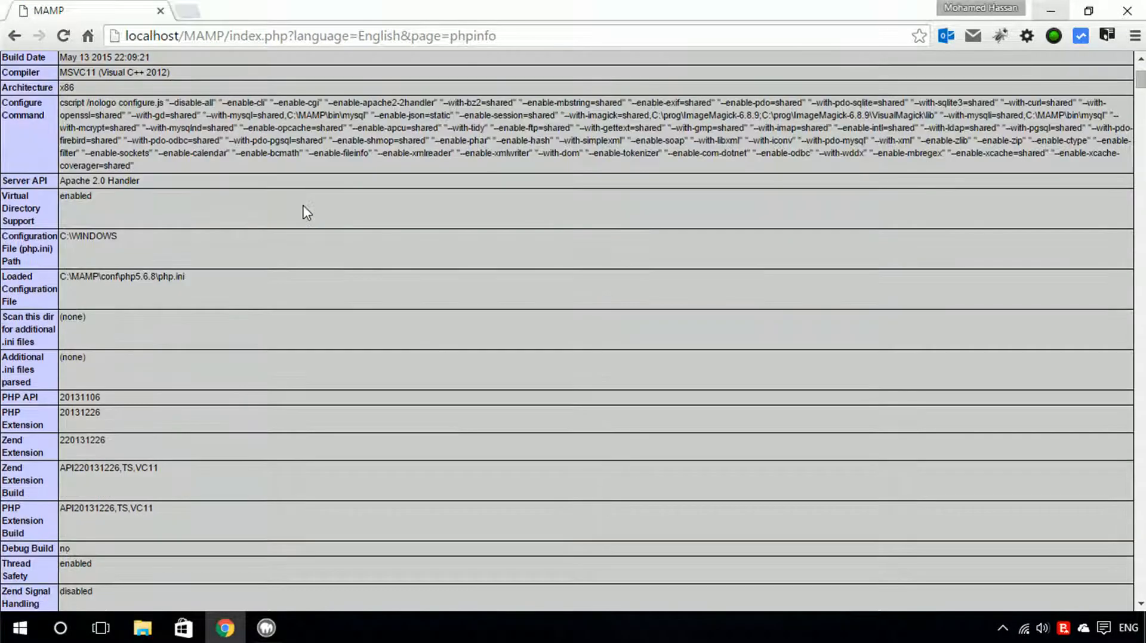
scroll(306, 212, "down", 2)
scroll(306, 212, "up", 5)
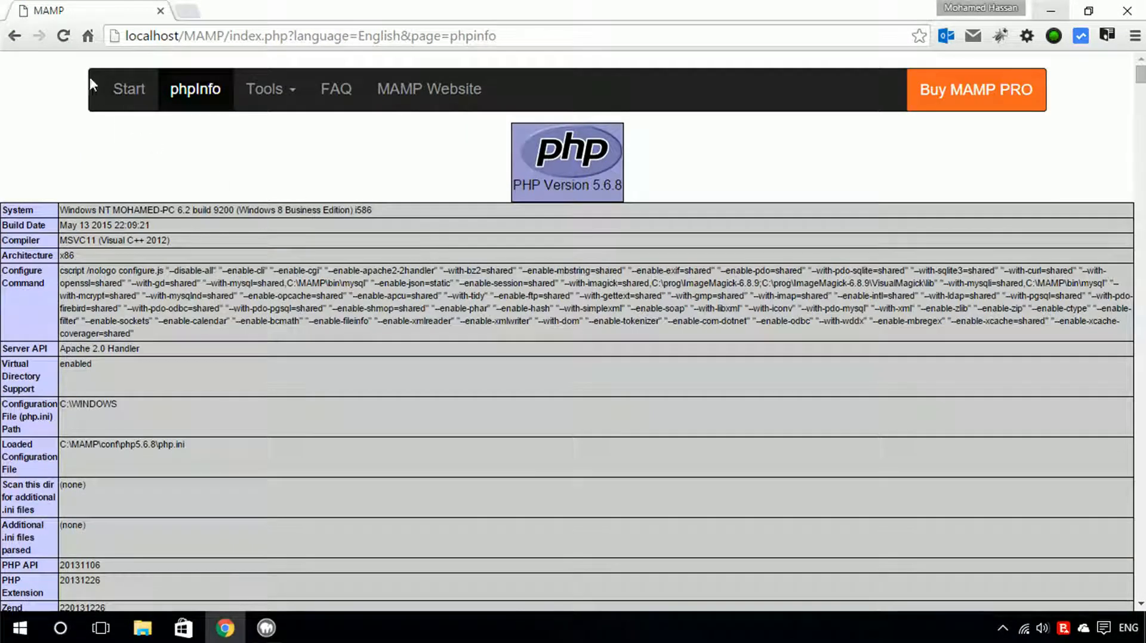
left_click(15, 36)
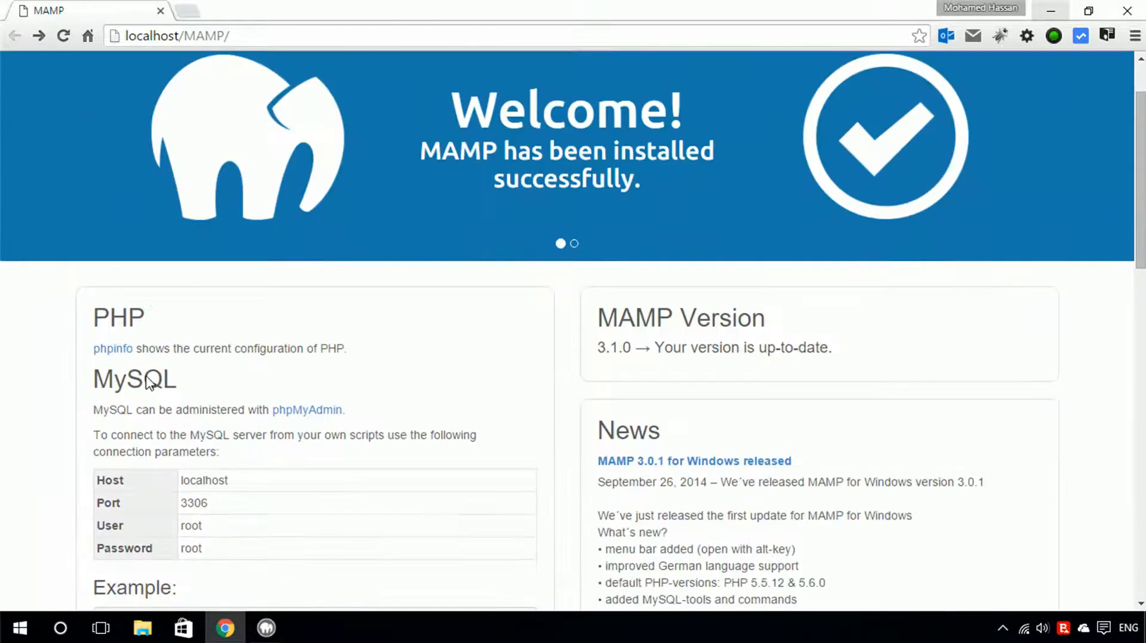
Review the MySQL connection parameters on the start page and minimize the browser.
scroll(148, 382, "down", 1)
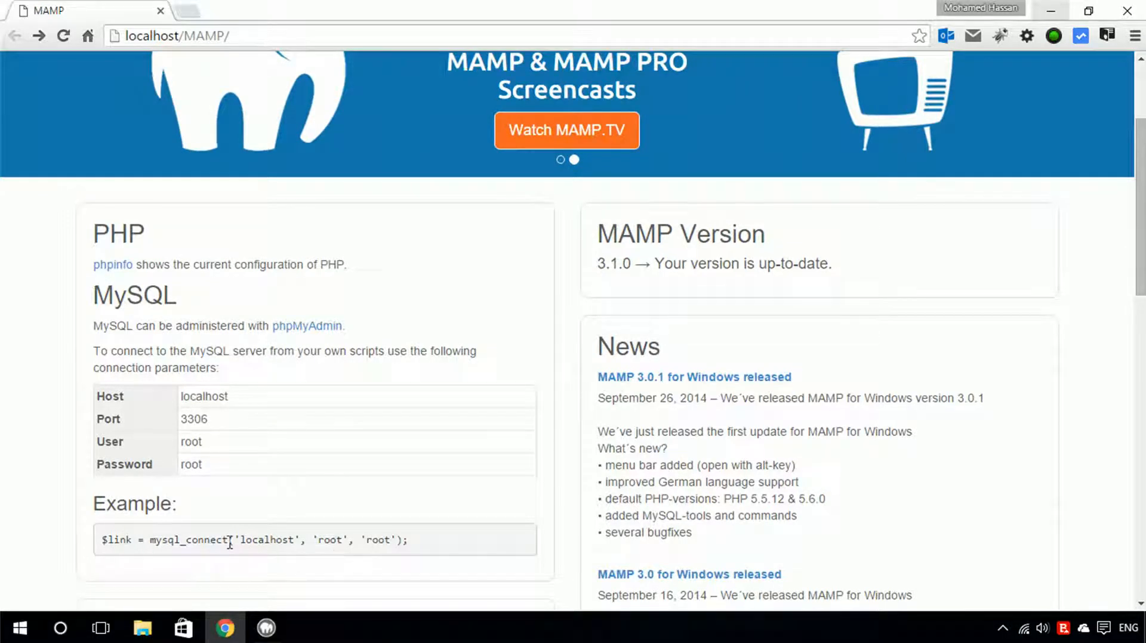
left_click(1050, 10)
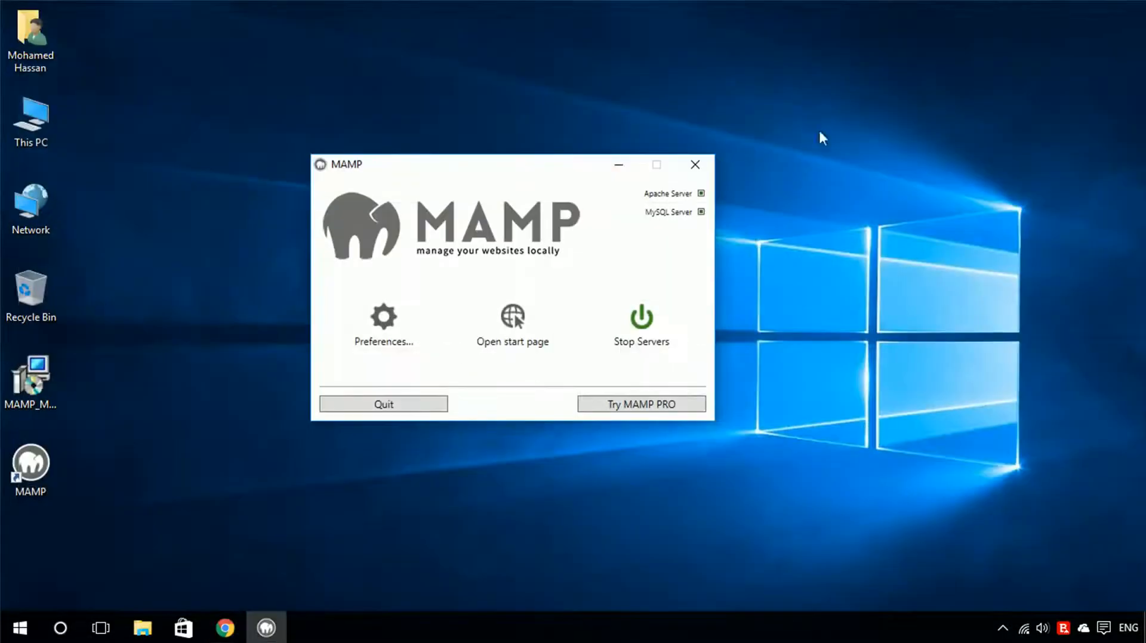
Open MAMP Preferences, move the dialog beside the main window, and review the Start/Stop options.
left_click(381, 332)
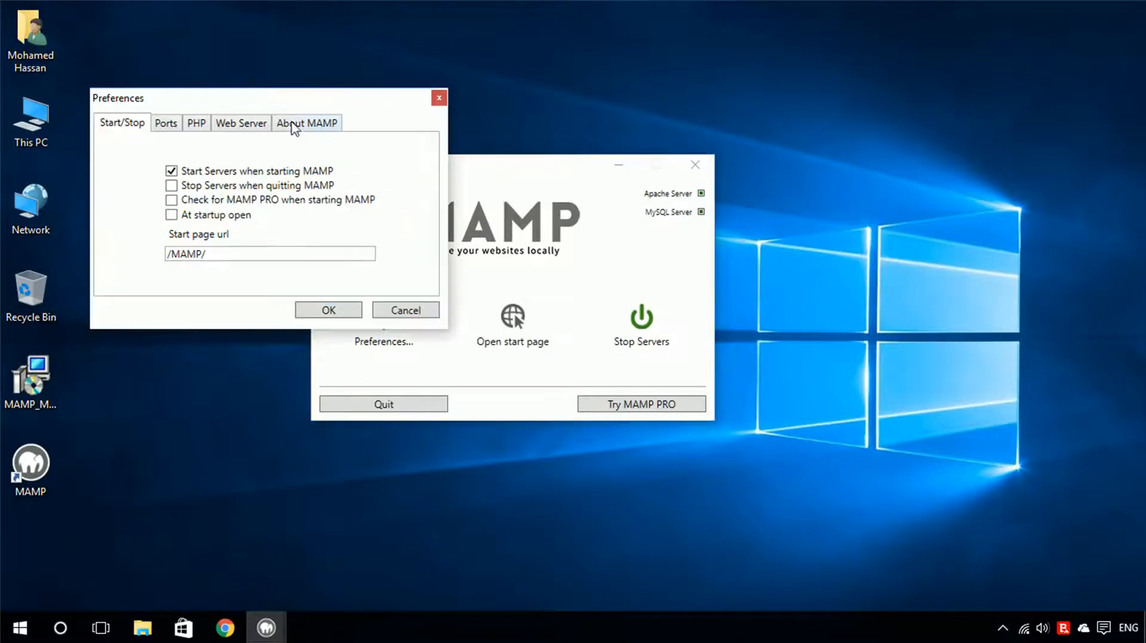
left_click_drag(289, 103, 654, 181)
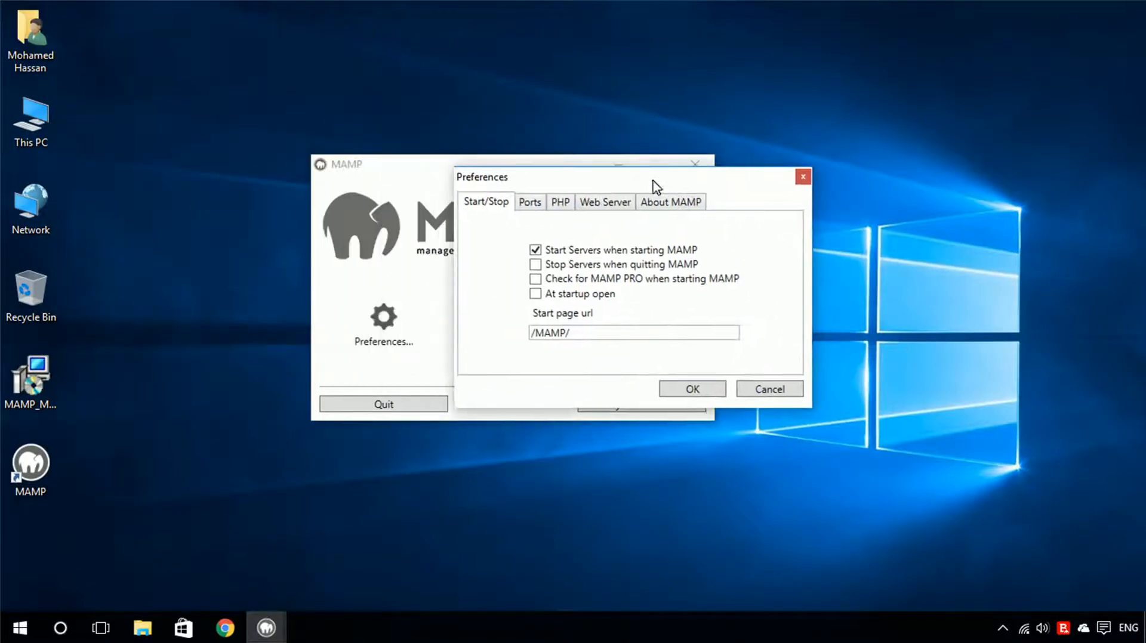
left_click(537, 264)
left_click(537, 264)
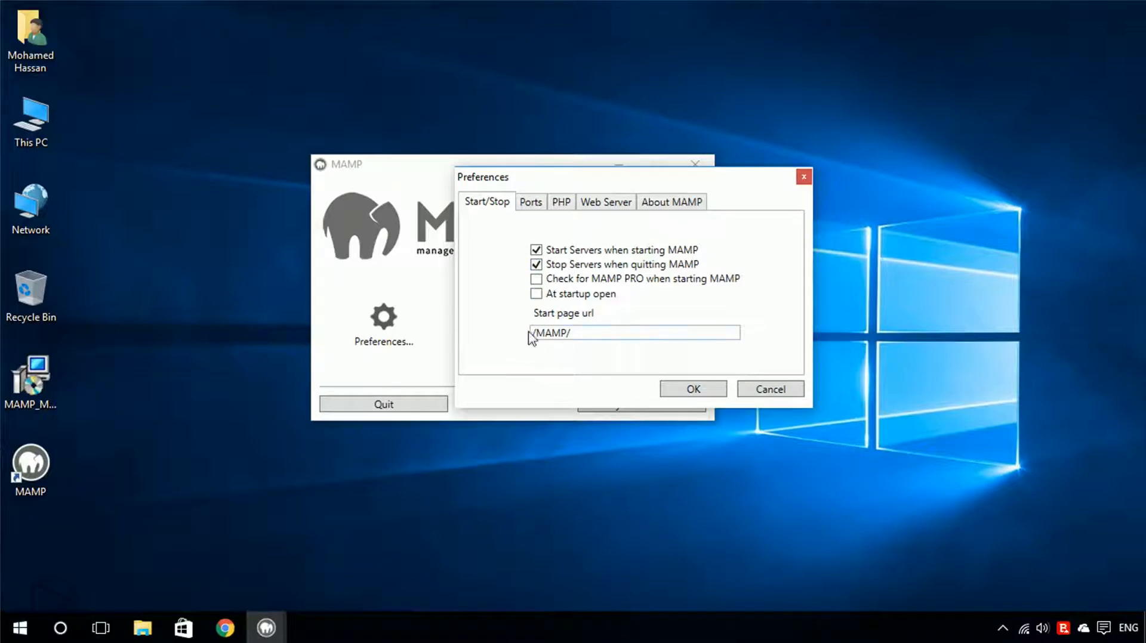
Reset the Apache and MySQL ports to the MAMP defaults on the Ports tab.
left_click(530, 202)
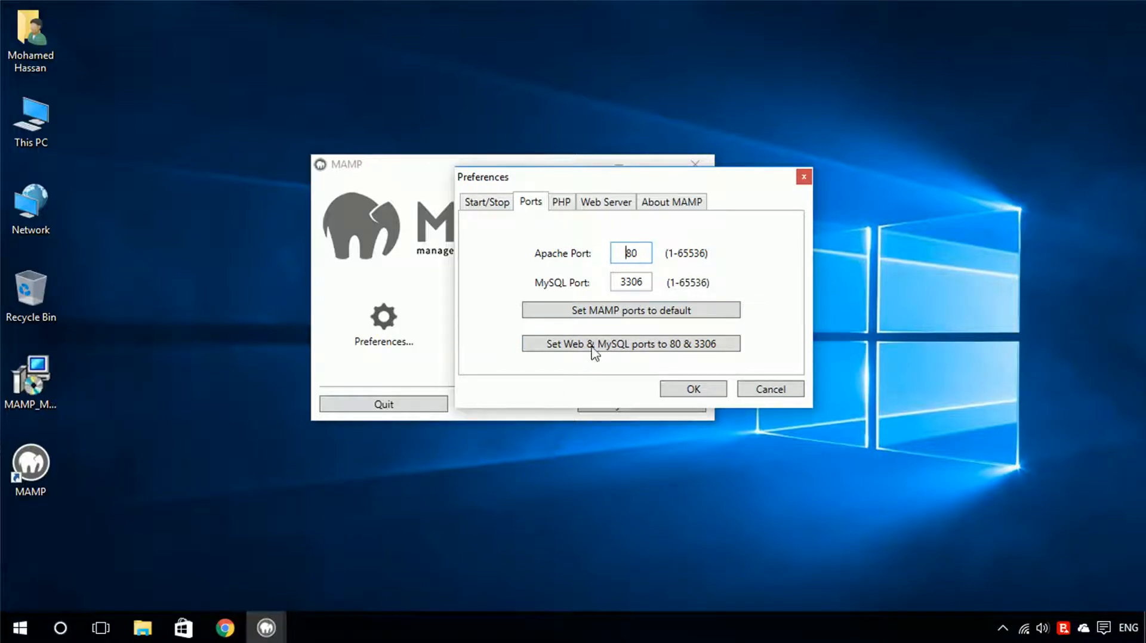
left_click(592, 313)
Select PHP standard version 5.6.8, check the Web Server document root, and apply the preferences.
left_click(559, 204)
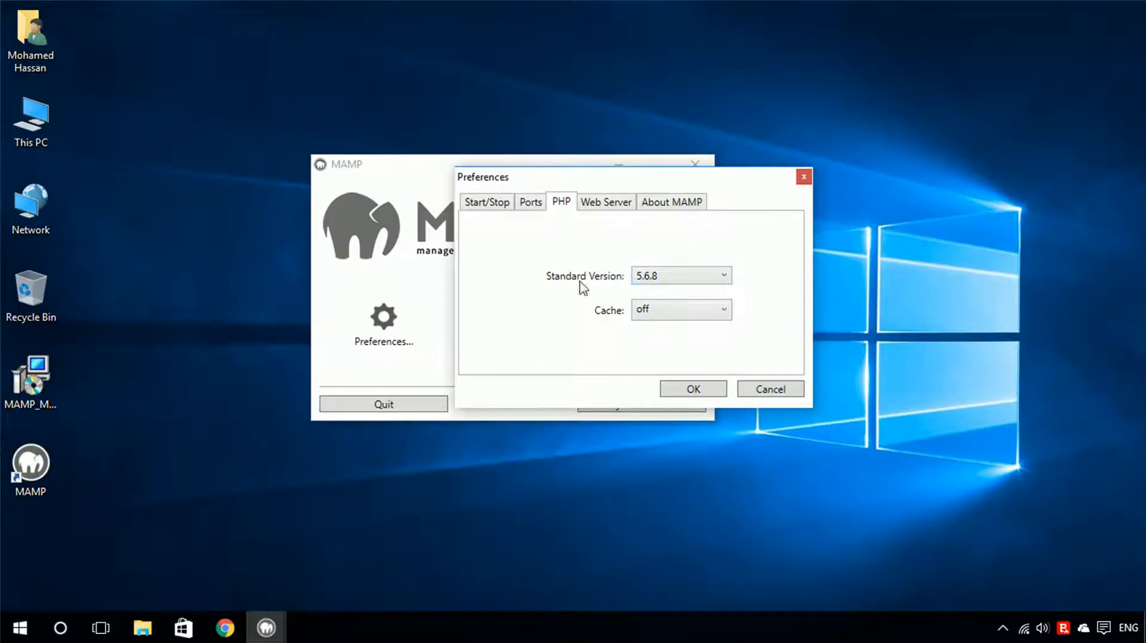
left_click(660, 279)
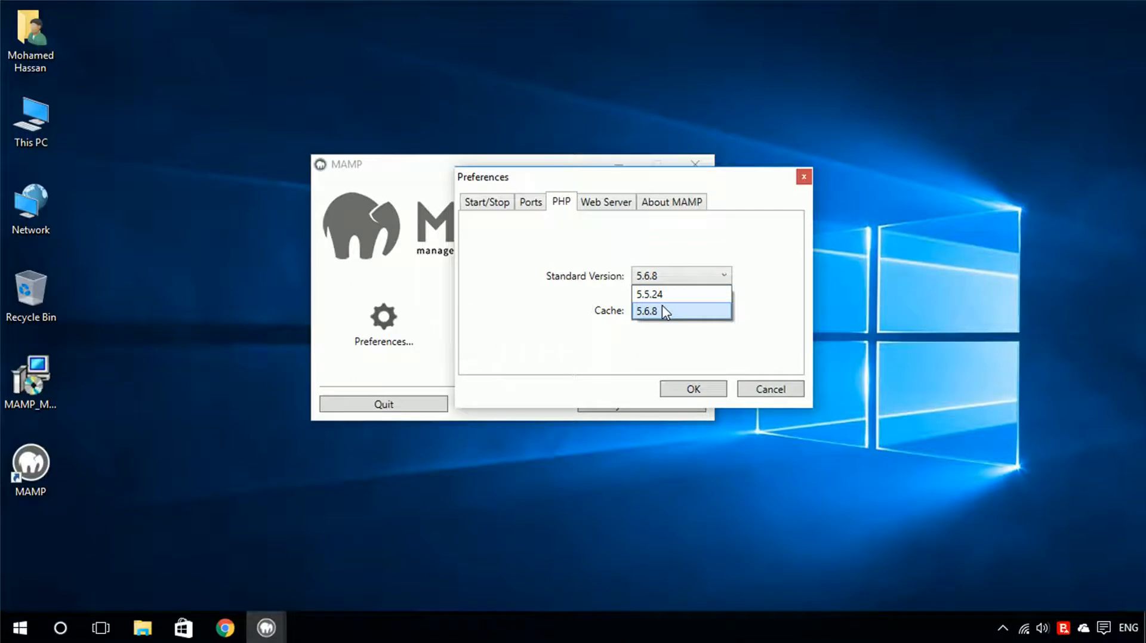
left_click(662, 307)
left_click(614, 205)
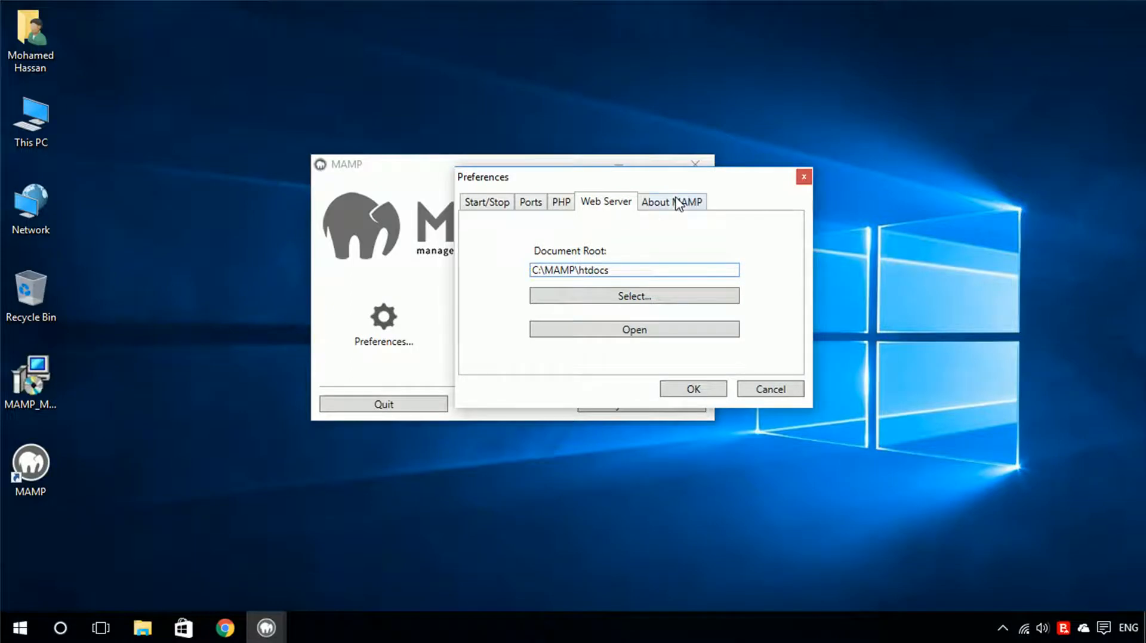
left_click(703, 394)
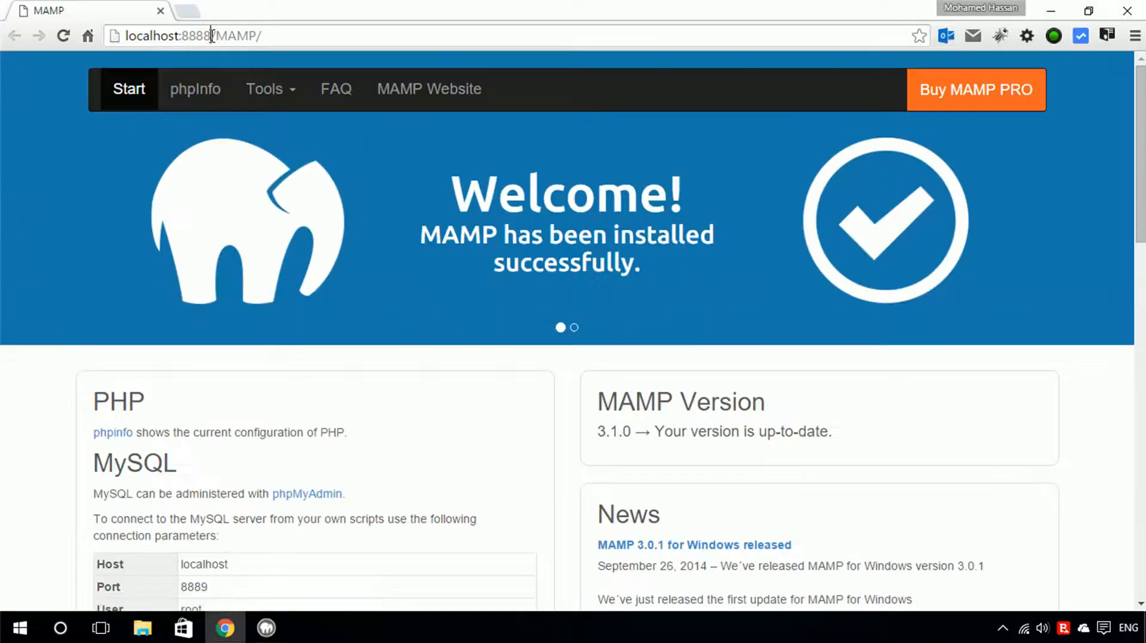
Try to load the start page at localhost/MAMP/ without the port number, then close the browser.
left_click_drag(211, 37, 179, 36)
key("BackSpace")
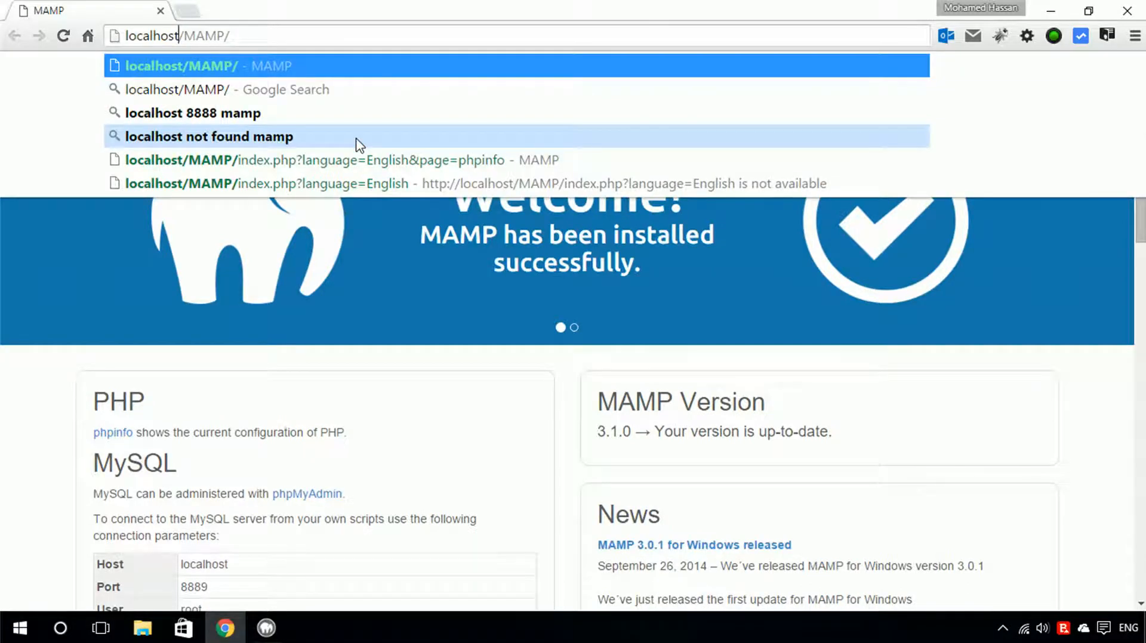
key("Return")
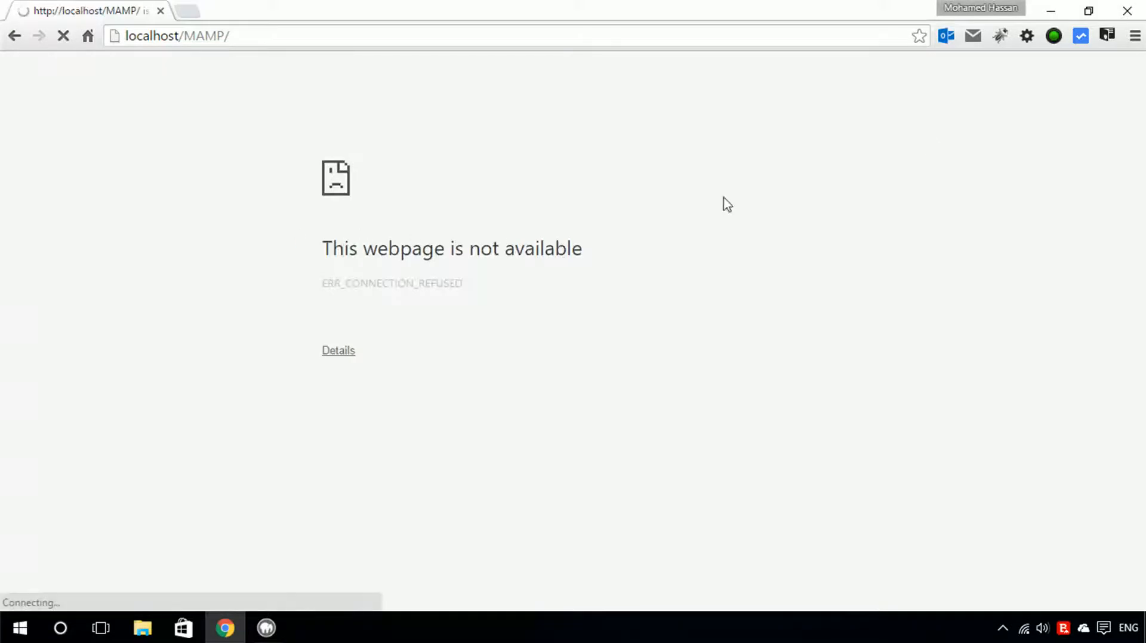
left_click(1127, 11)
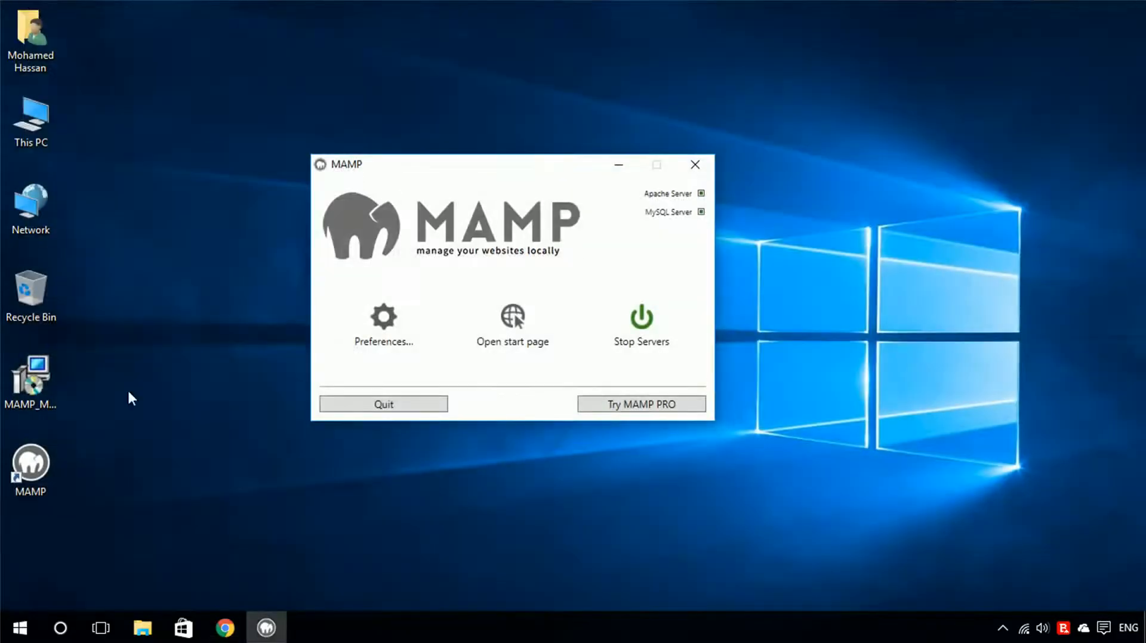
Set the Web and MySQL ports to 80 and 3306 in MAMP Preferences and apply them.
left_click(399, 313)
left_click_drag(198, 39, 405, 98)
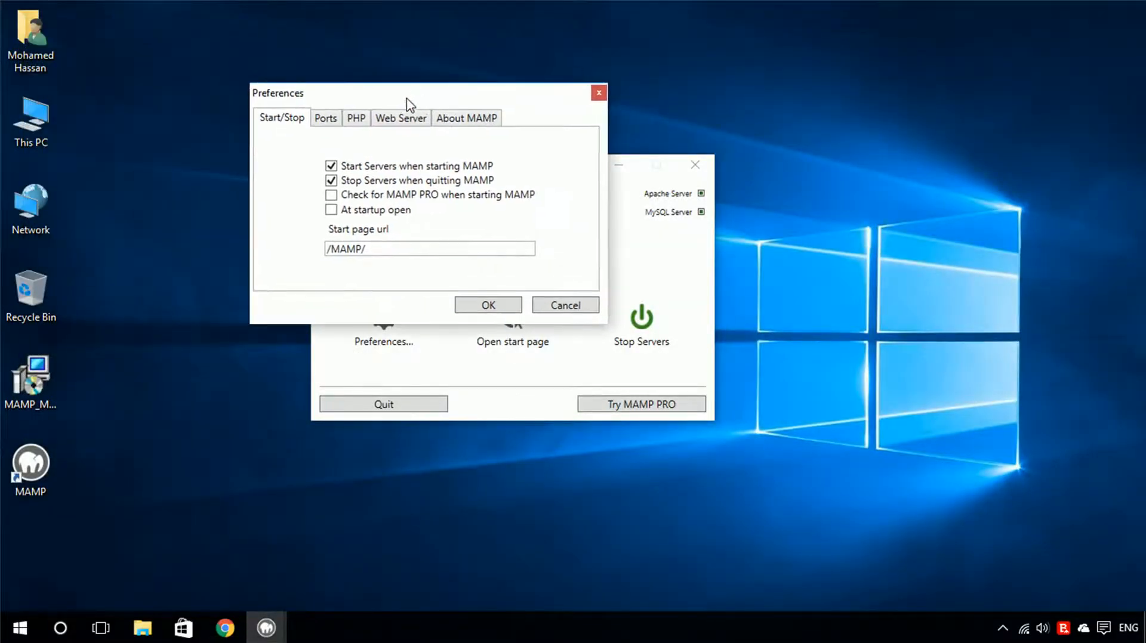
left_click(326, 118)
left_click(437, 262)
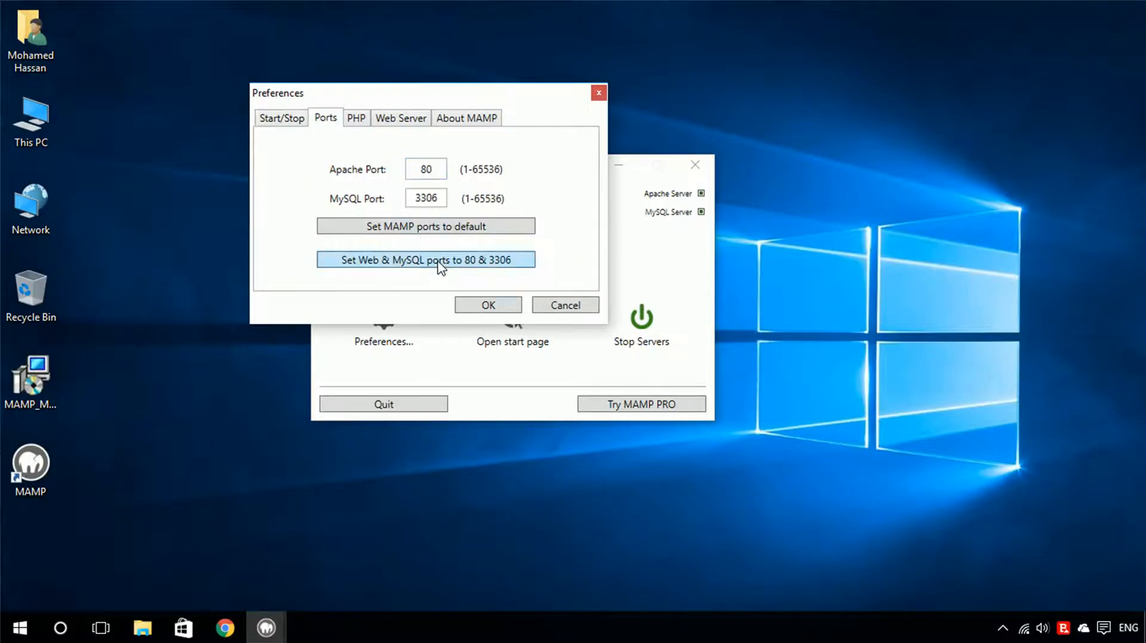
left_click(509, 311)
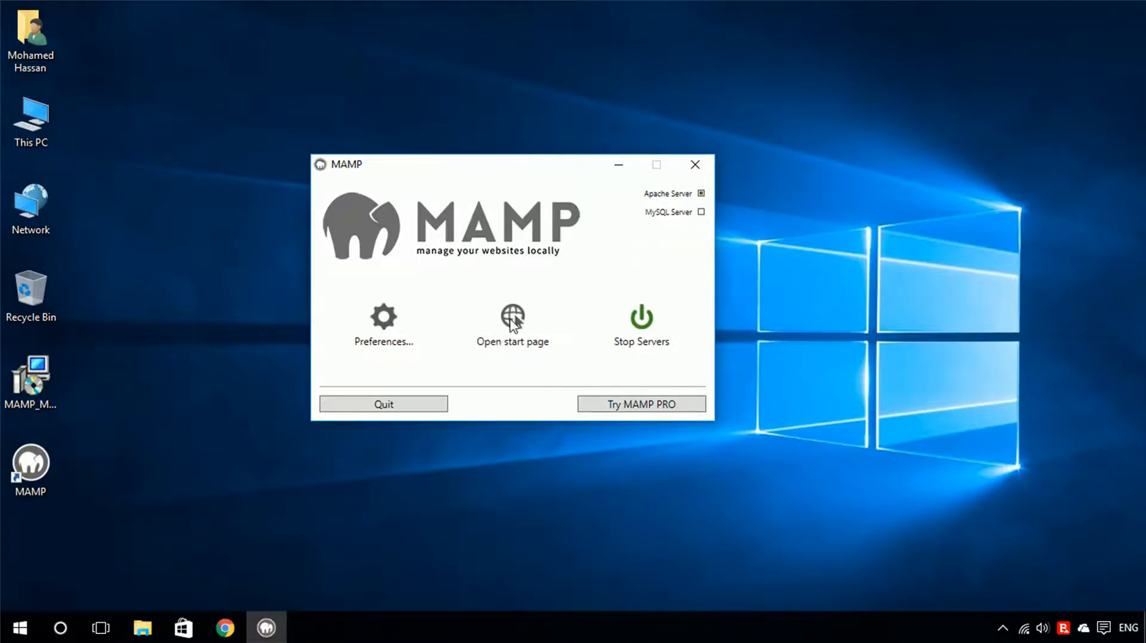
Open the MAMP start page and close the browser.
left_click(512, 319)
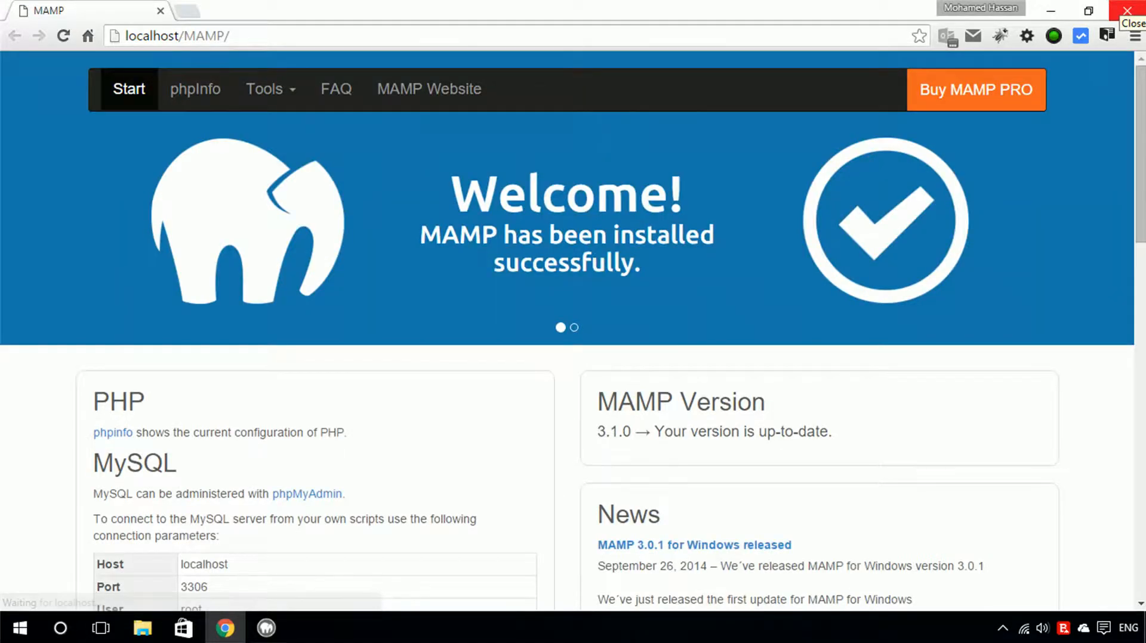
left_click(1129, 9)
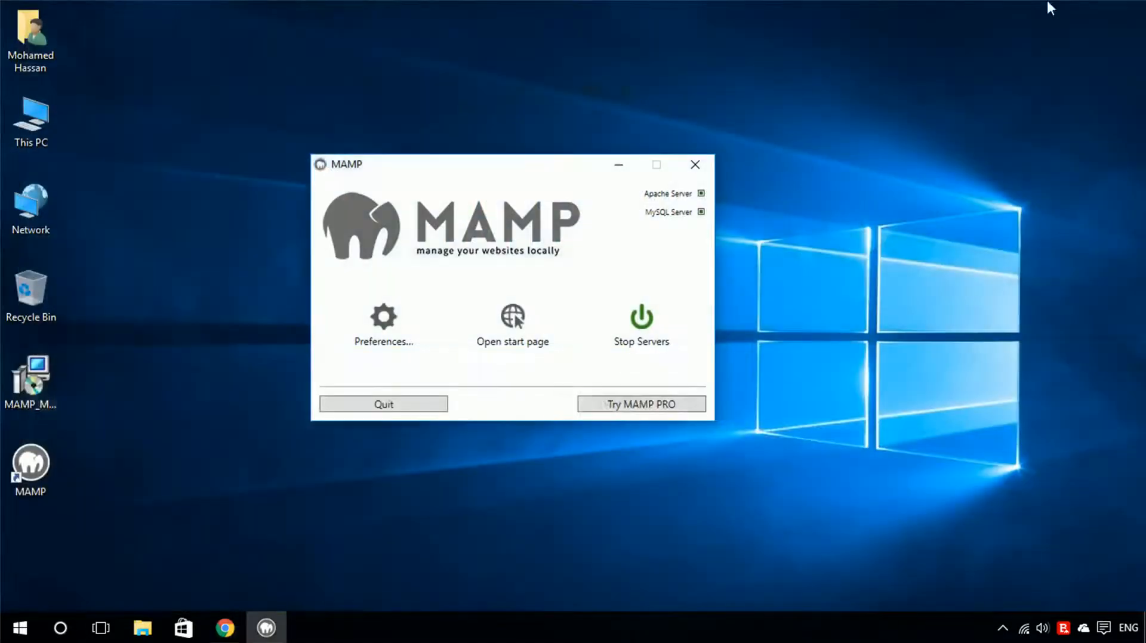
Open the htdocs folder inside C:\MAMP in File Explorer.
double_click(40, 122)
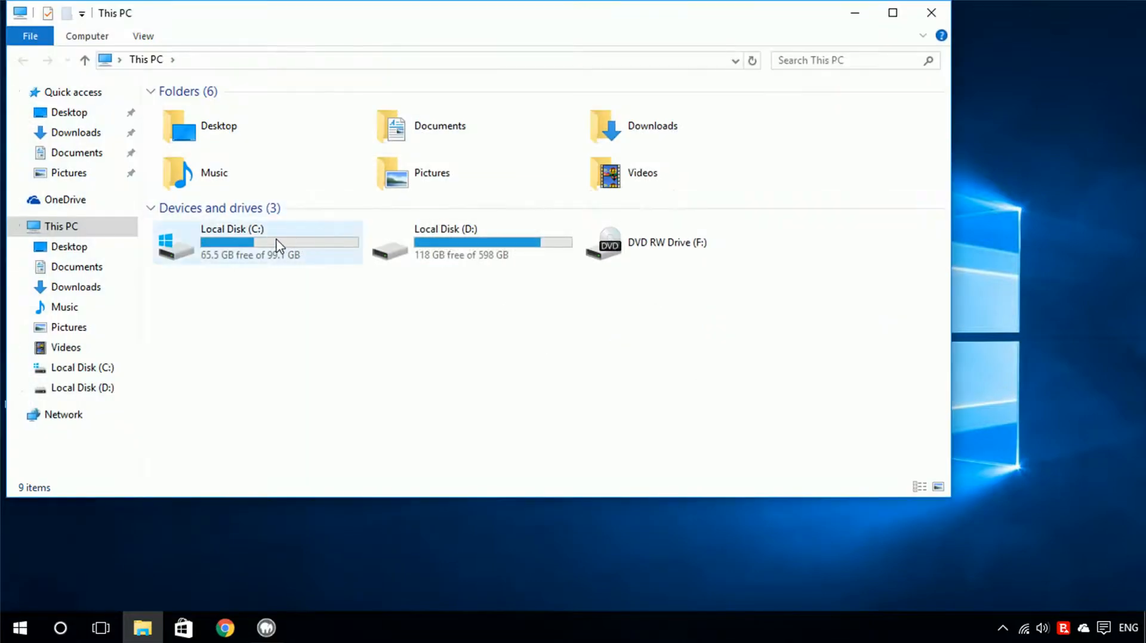
double_click(278, 245)
left_click(222, 149)
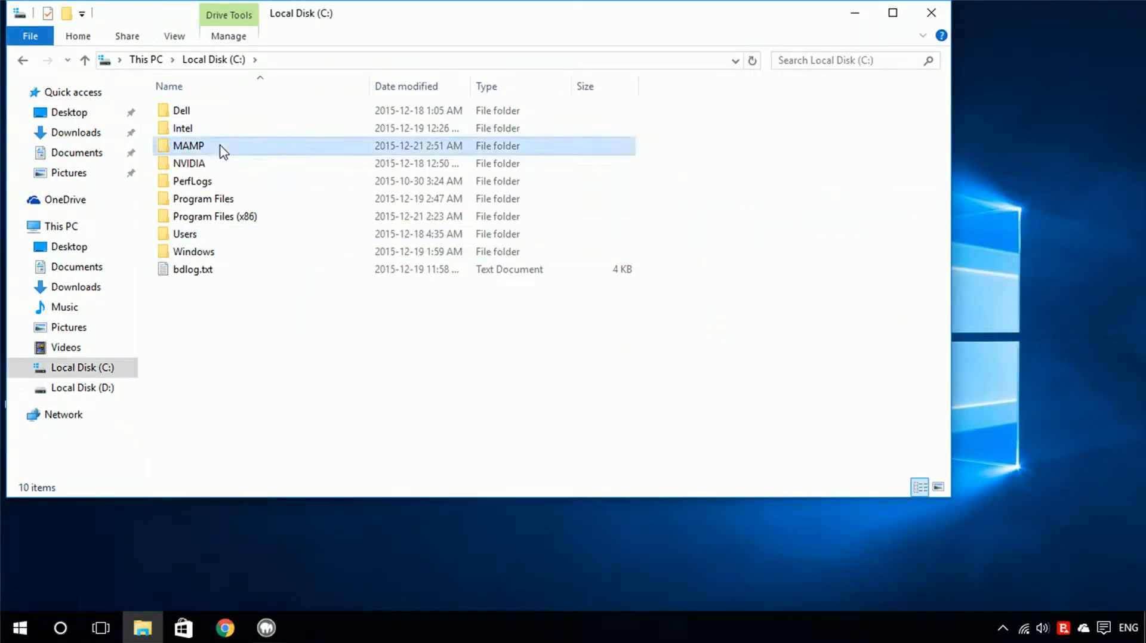
double_click(222, 149)
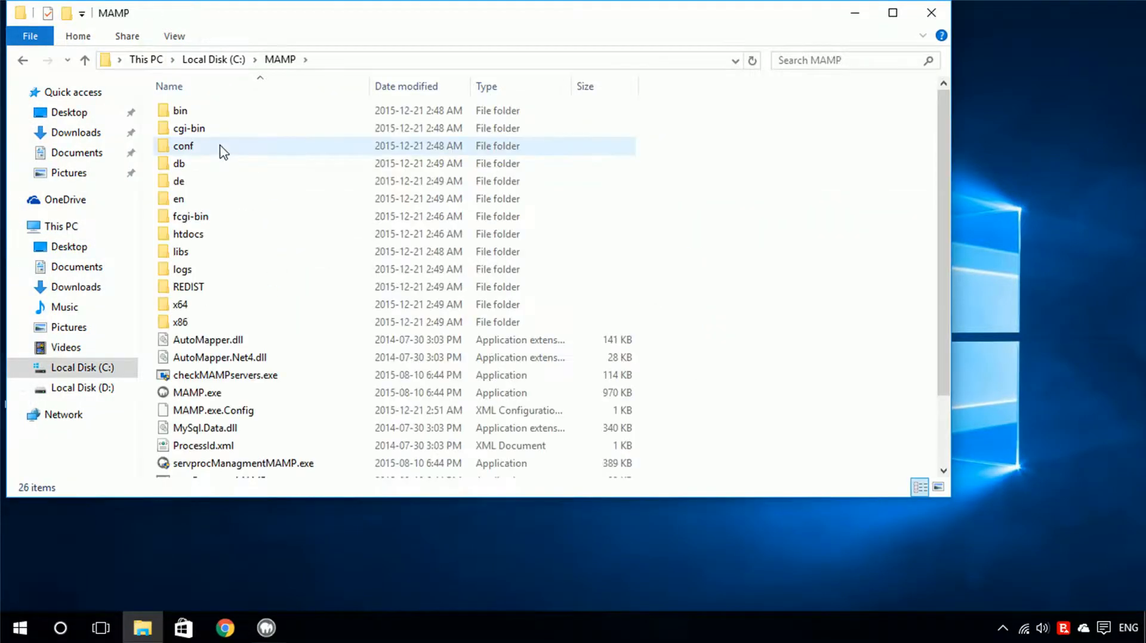
double_click(209, 237)
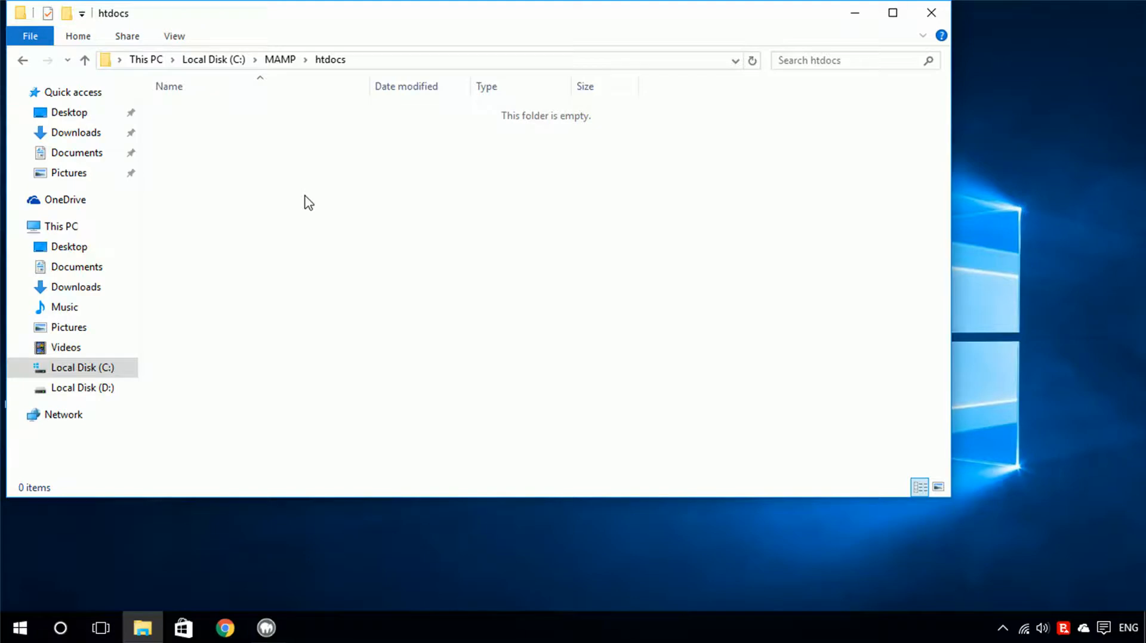
Create a new text document in htdocs named phpinfo.php, accepting the extension change.
right_click(222, 120)
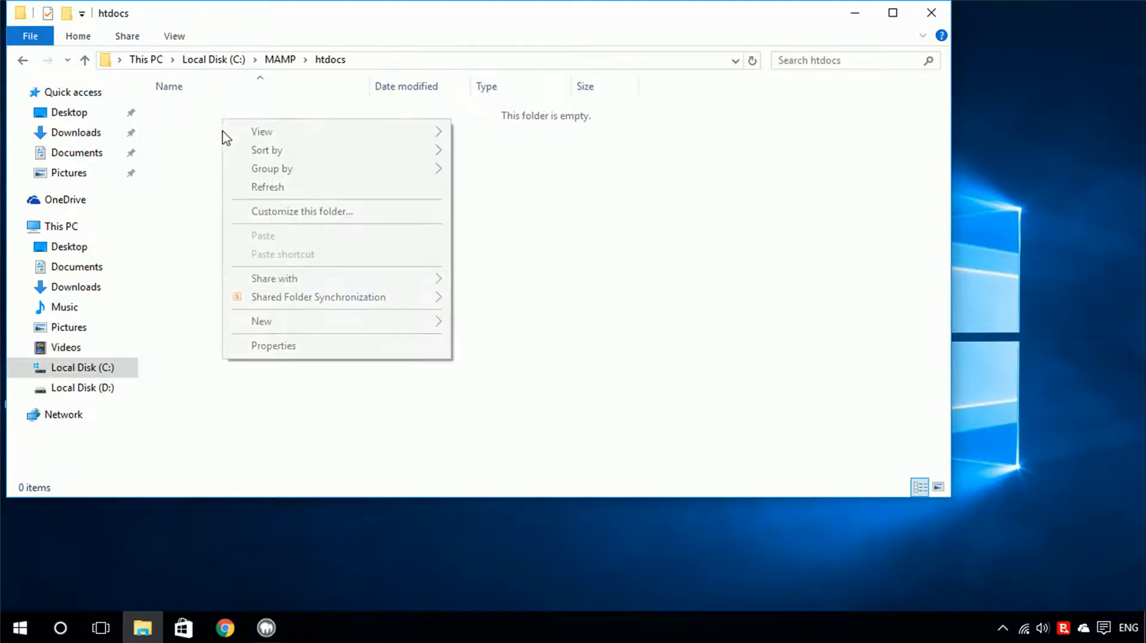
mouse_move(401, 325)
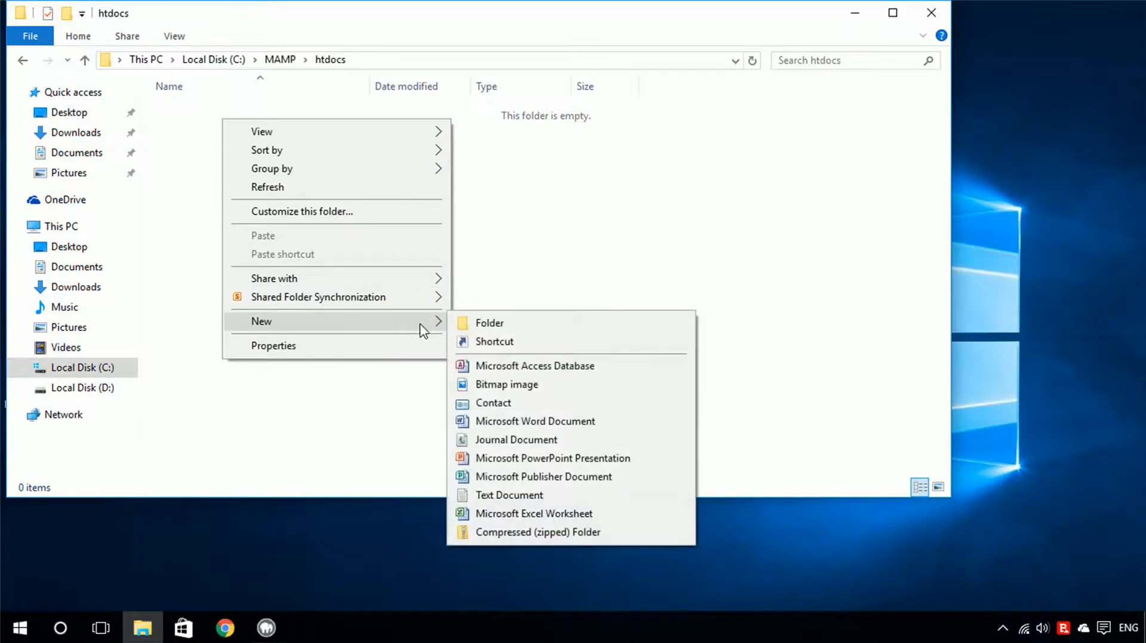
left_click(506, 497)
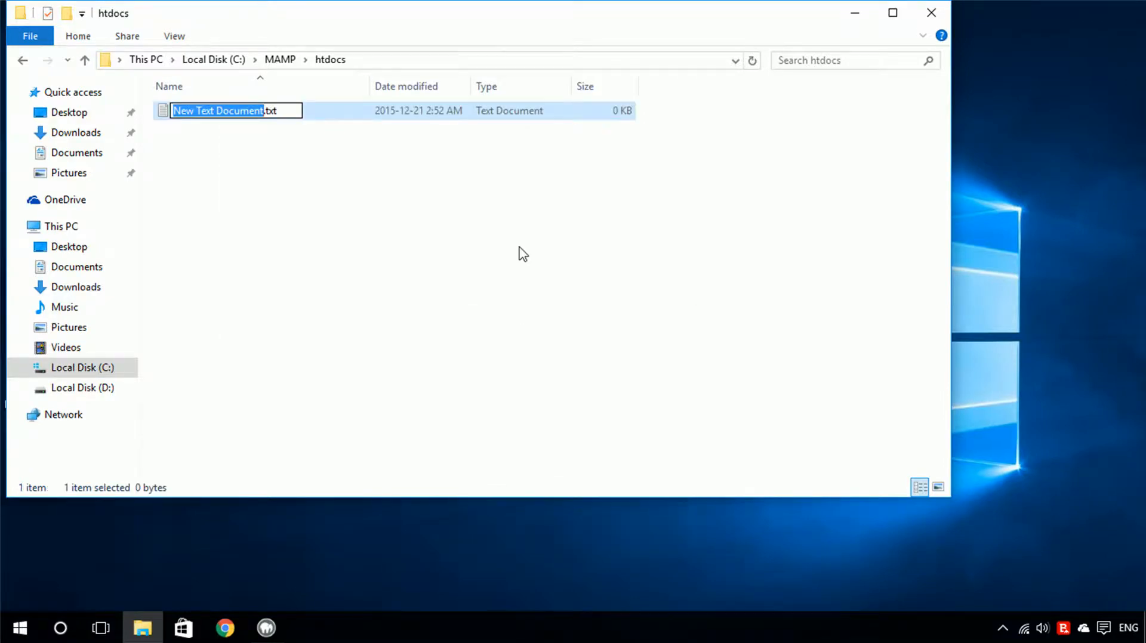
key("ctrl+a")
type("phpi")
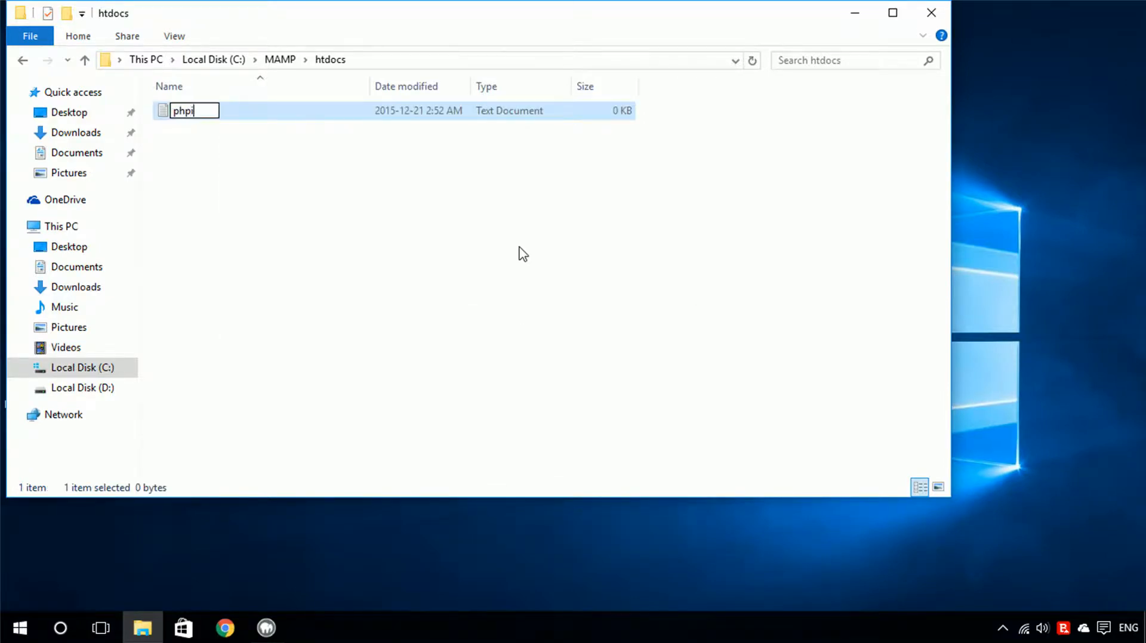
type("nfo.php")
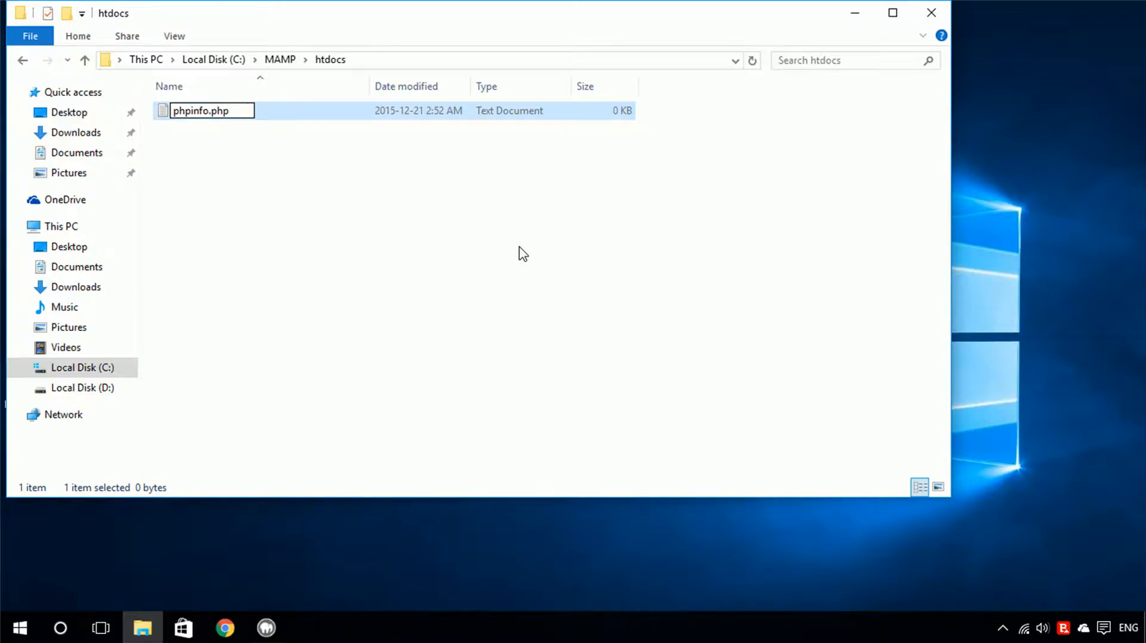
key("Return")
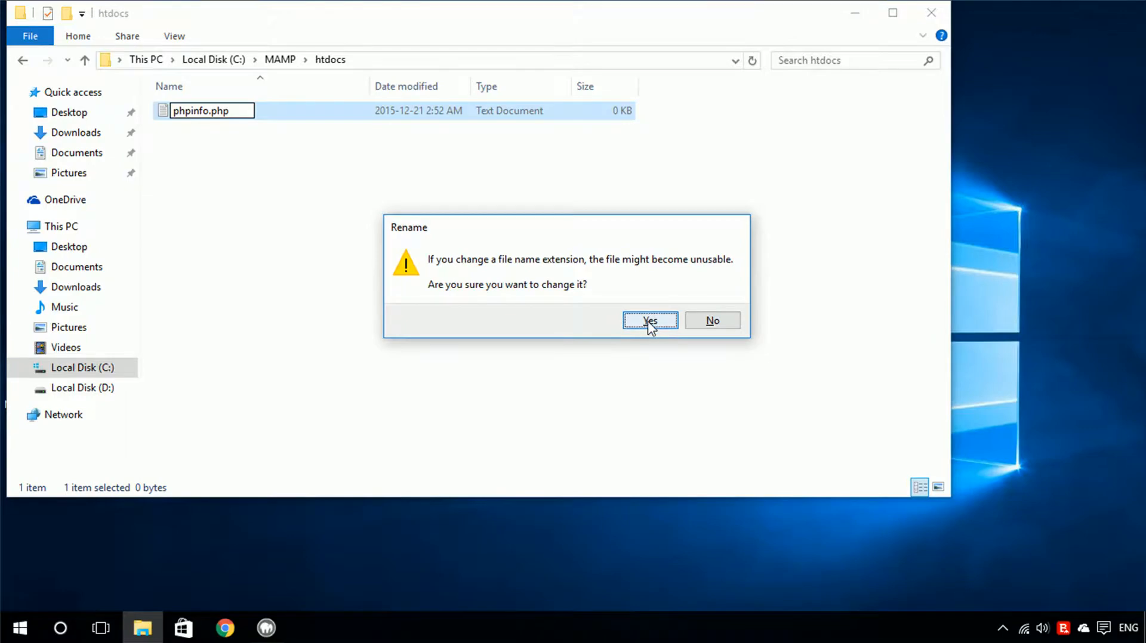
left_click(650, 321)
Open phpinfo.php with Notepad.
right_click(212, 113)
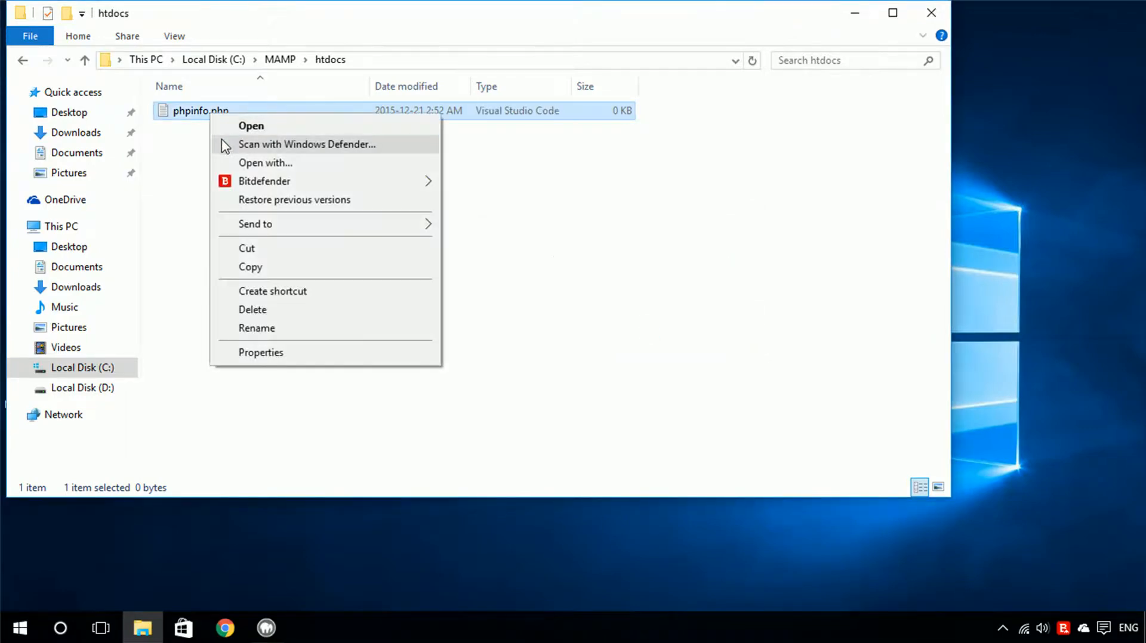
left_click(315, 167)
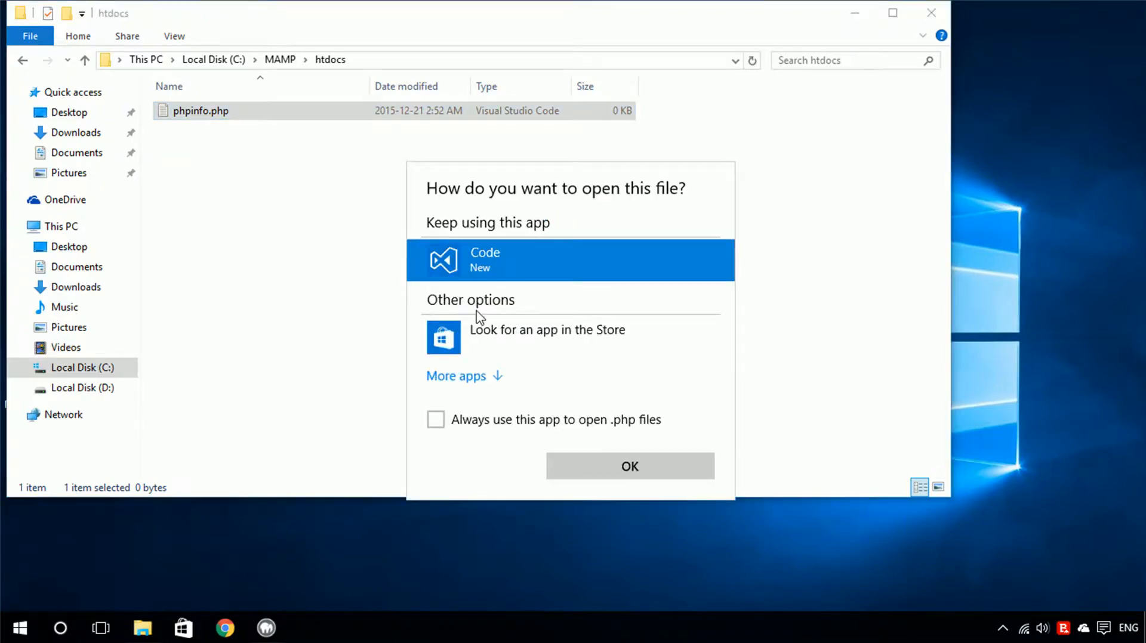
left_click(478, 375)
scroll(514, 342, "down", 2)
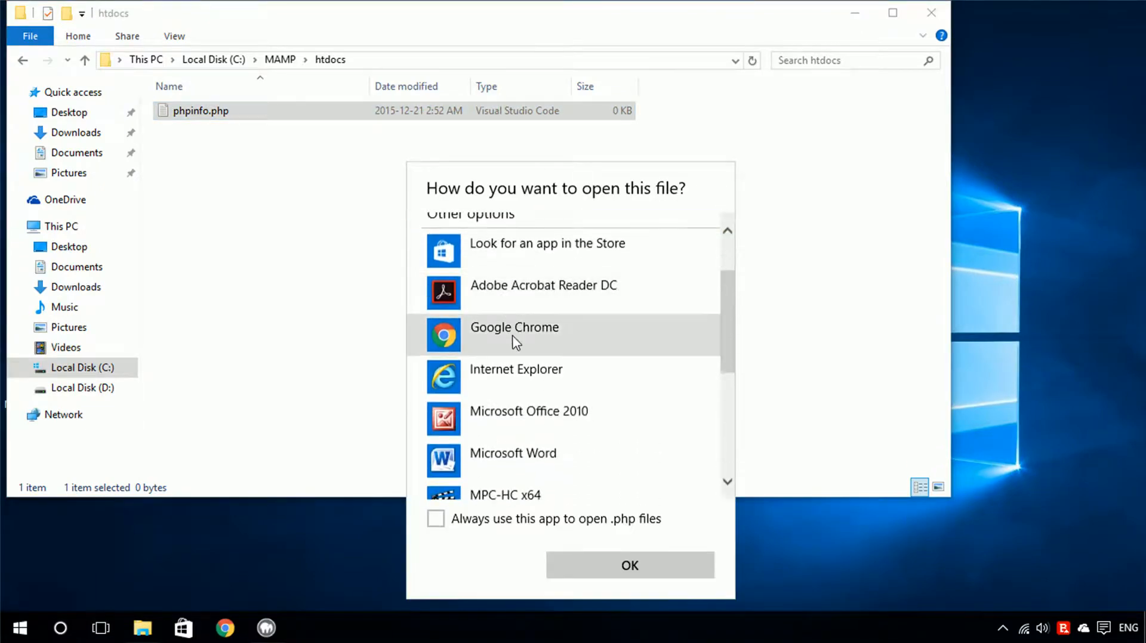
scroll(515, 341, "down", 4)
left_click(512, 365)
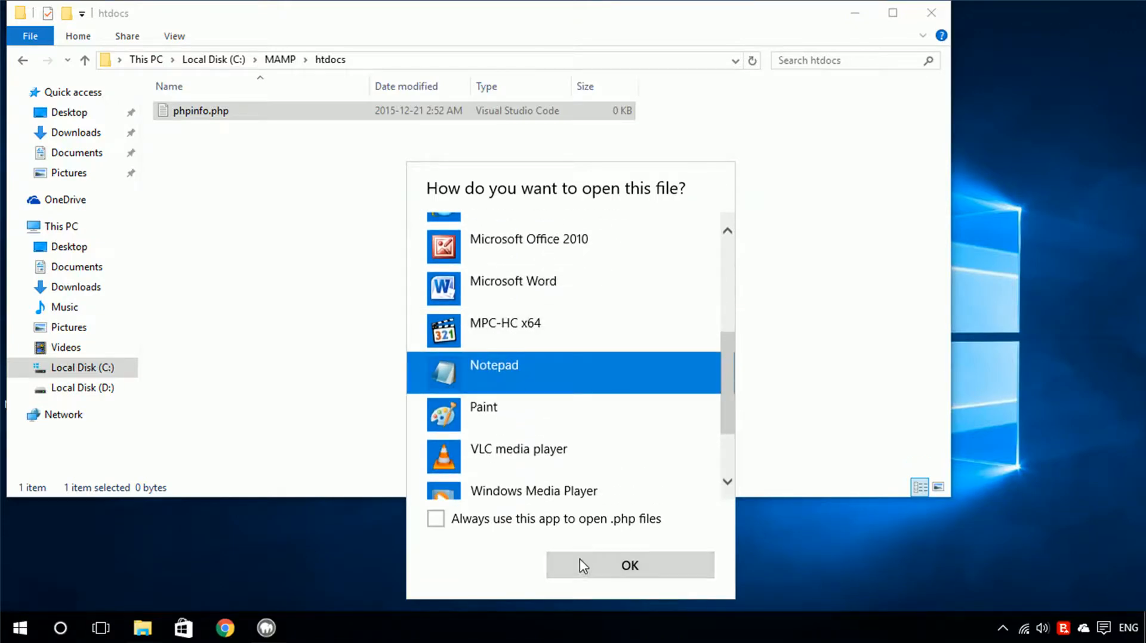
left_click(579, 565)
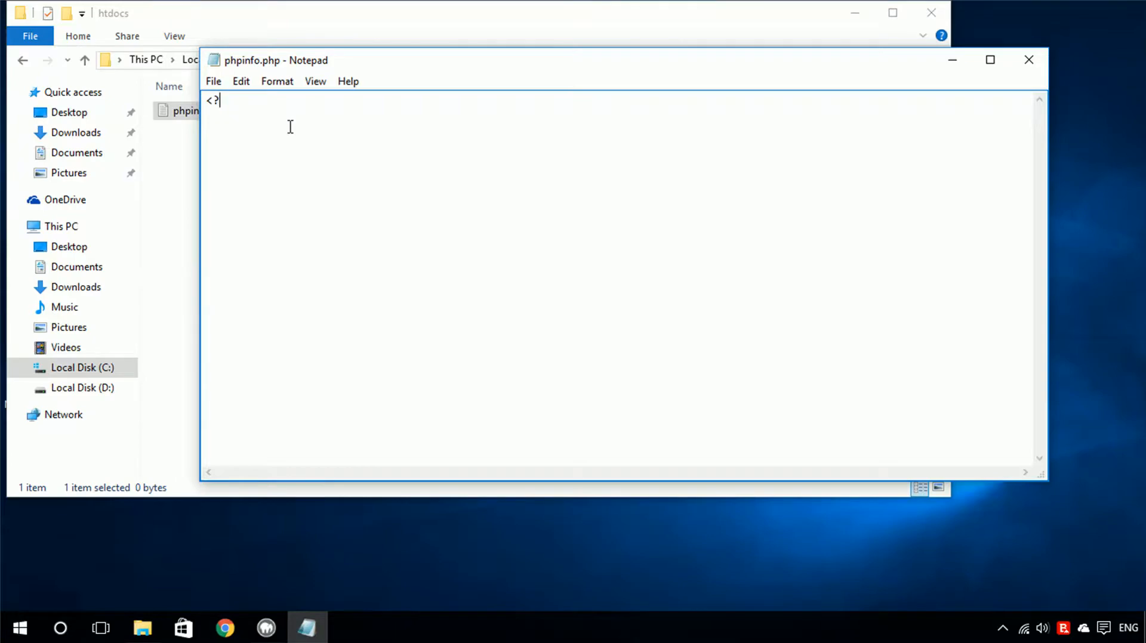
Write <?php phpinfo(); ?> into the file and save it.
type("<?php phpinfo(); ?>")
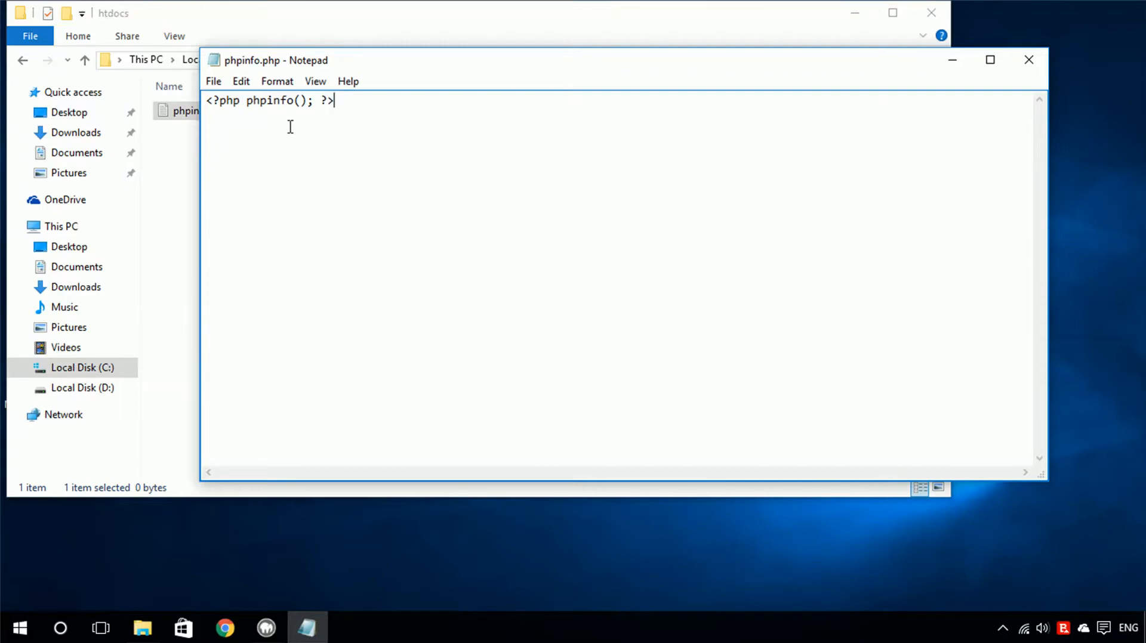
key("ctrl+s")
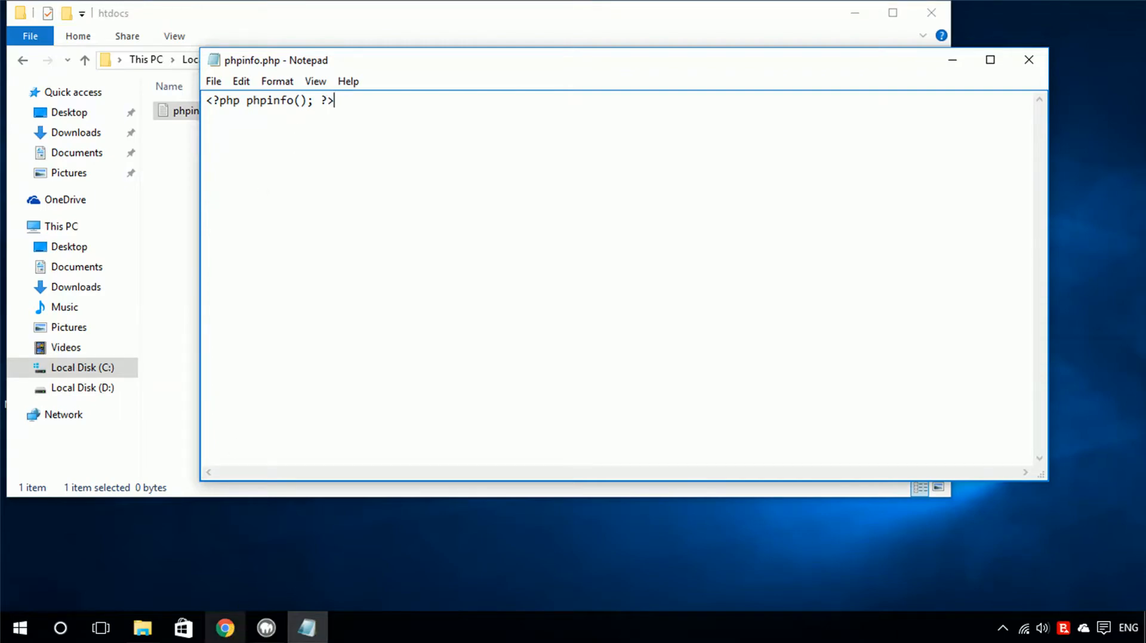
Load localhost/phpinfo.php in the browser and refresh the page.
left_click(225, 628)
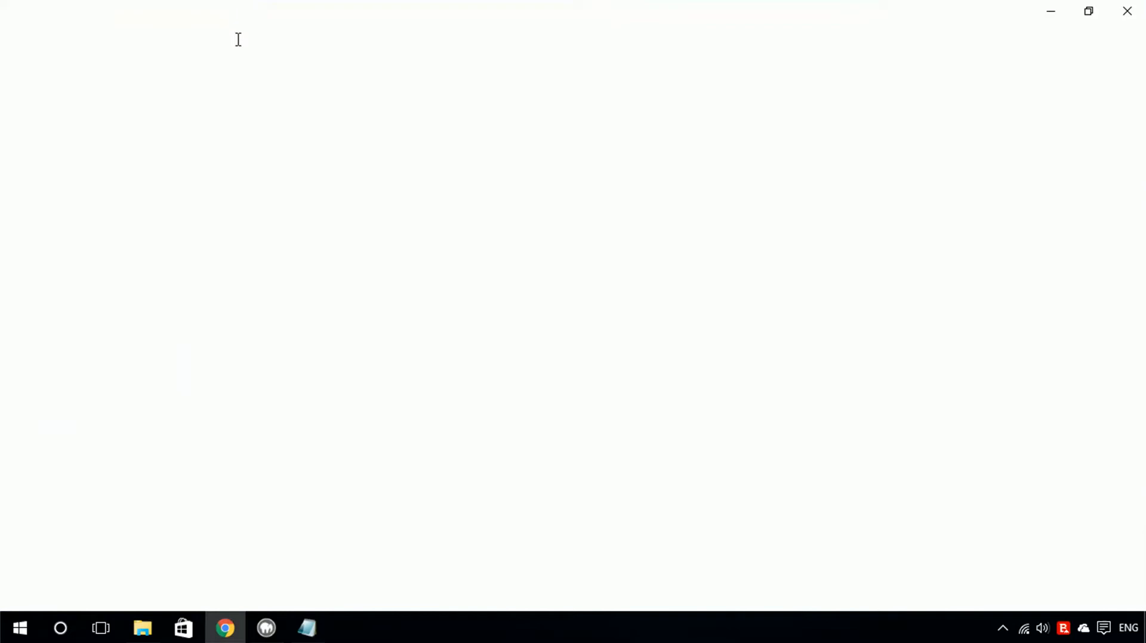
left_click(238, 38)
type("localhost/")
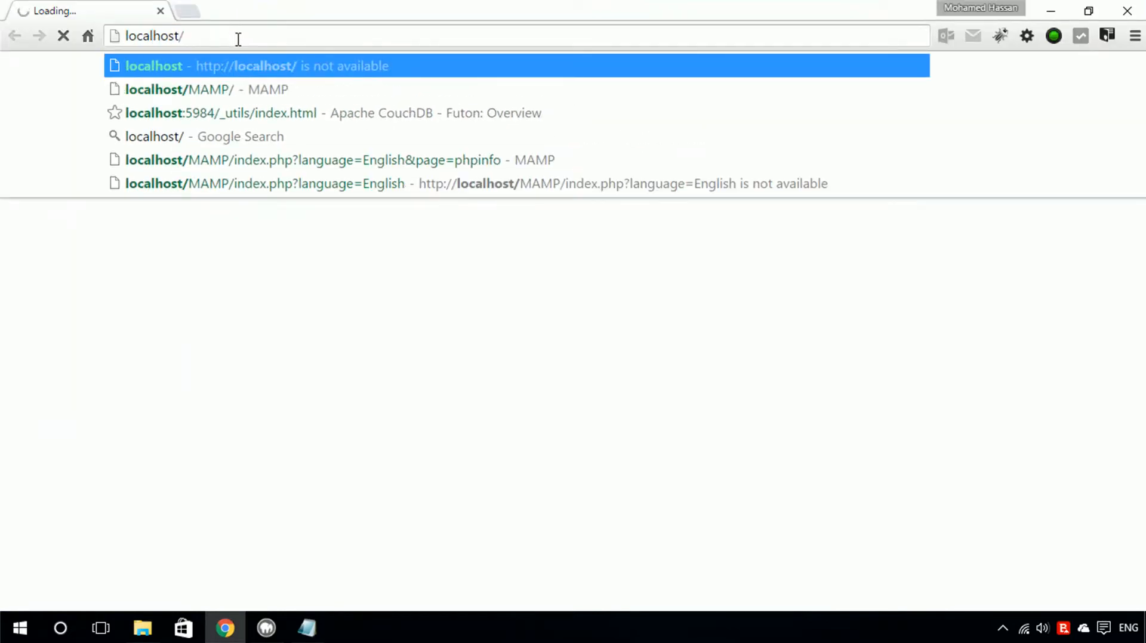
type("phpinfo.php")
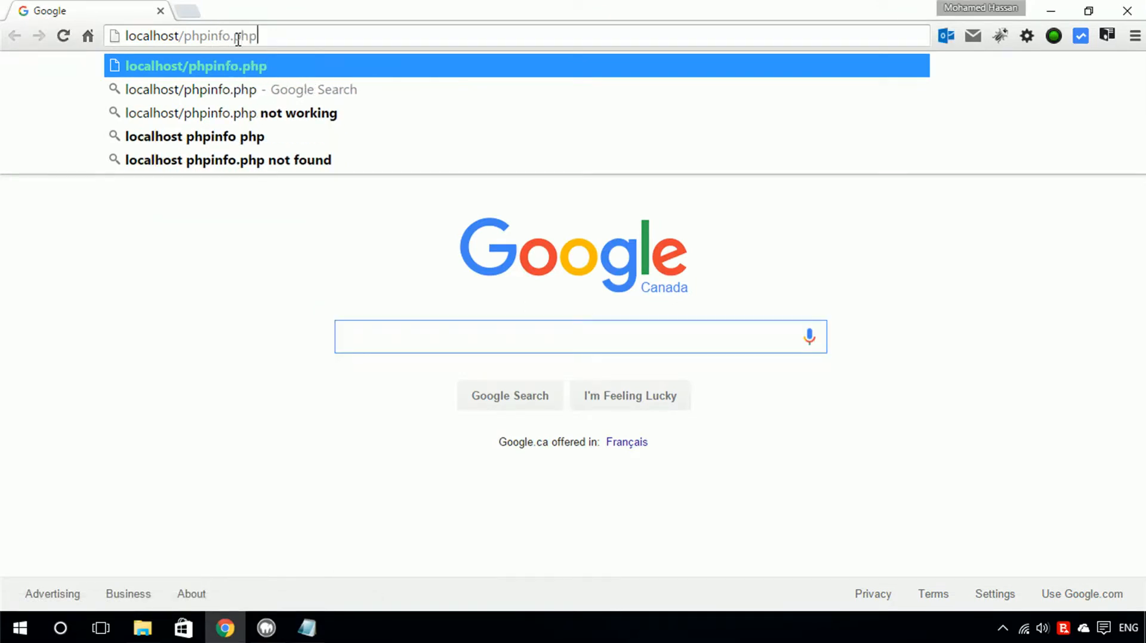
key("Return")
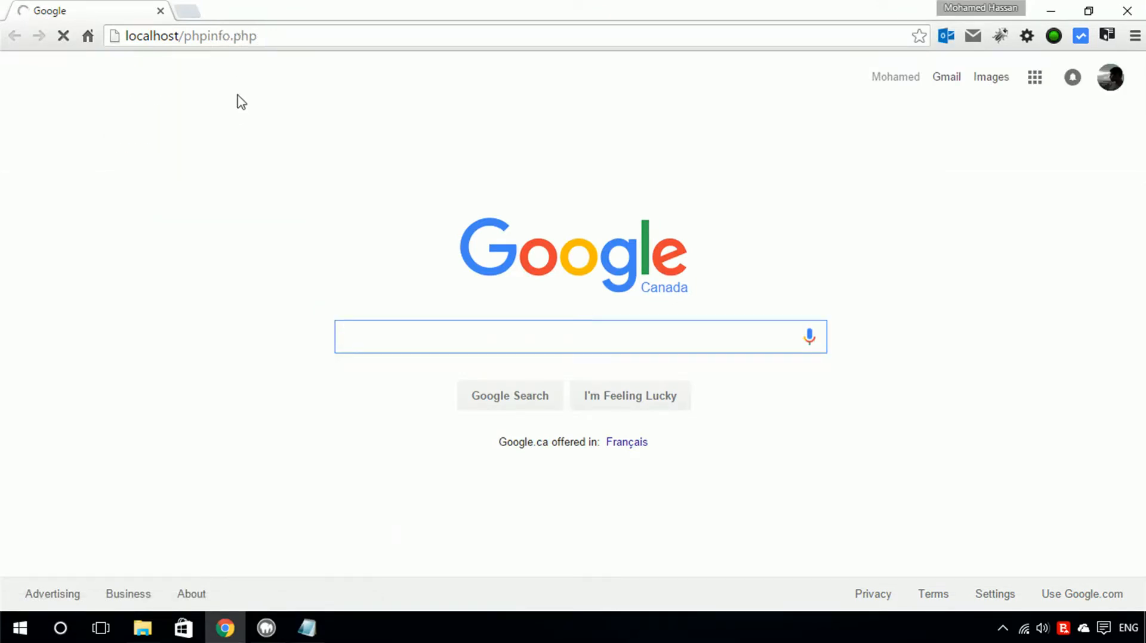
key("F5")
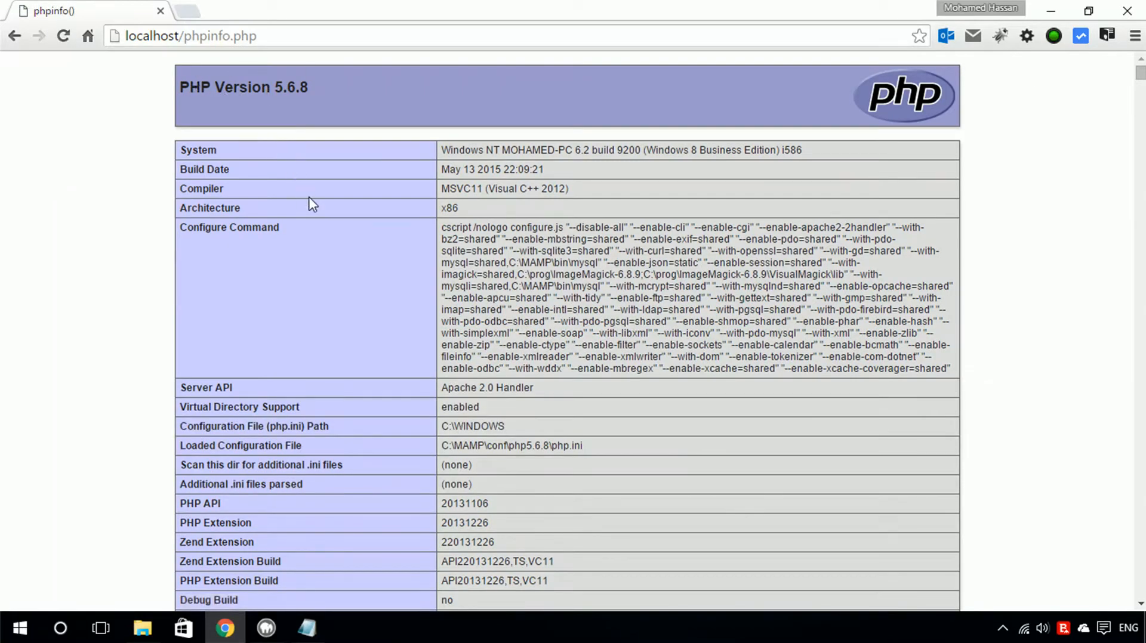
Scroll through the phpinfo output and its Apache configuration section.
scroll(311, 204, "down", 5)
left_click(306, 628)
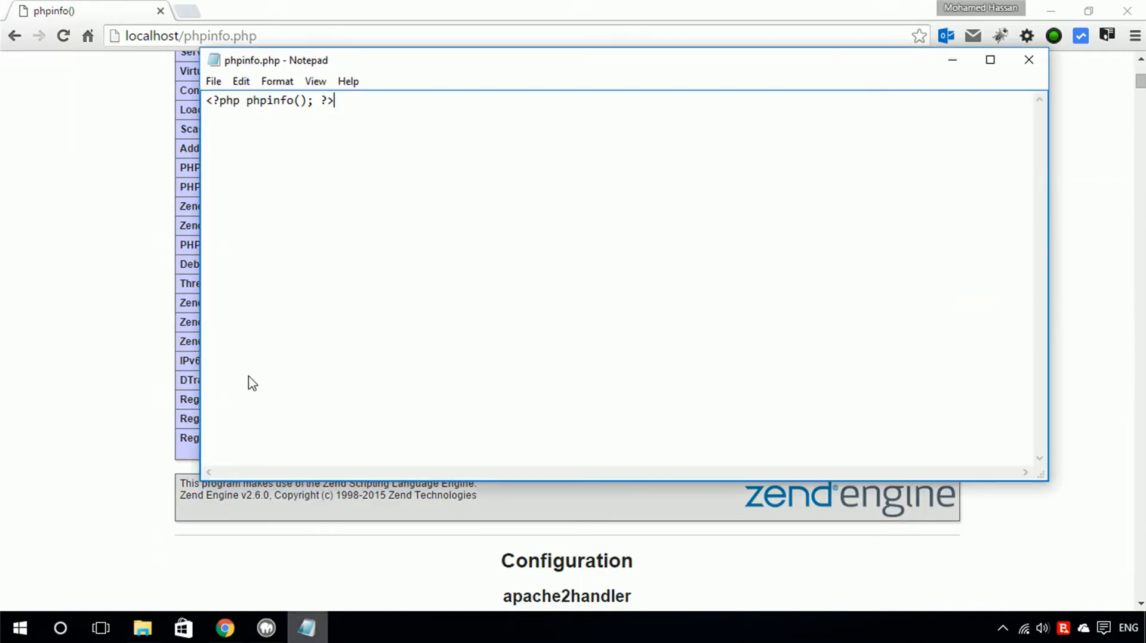
left_click(90, 228)
scroll(221, 199, "down", 13)
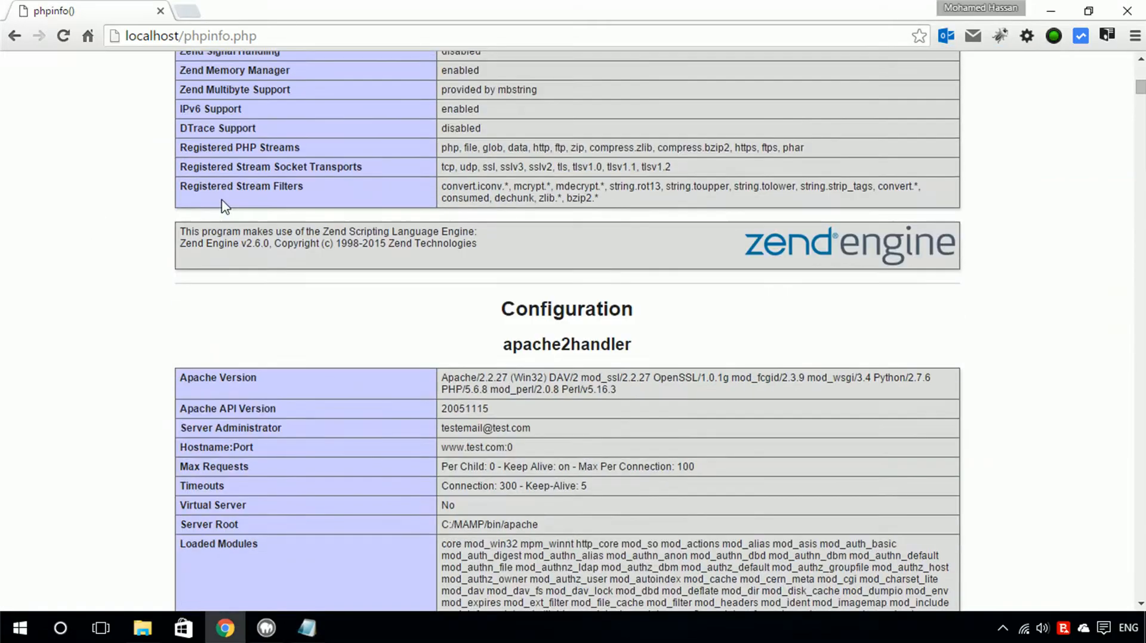
scroll(221, 199, "up", 20)
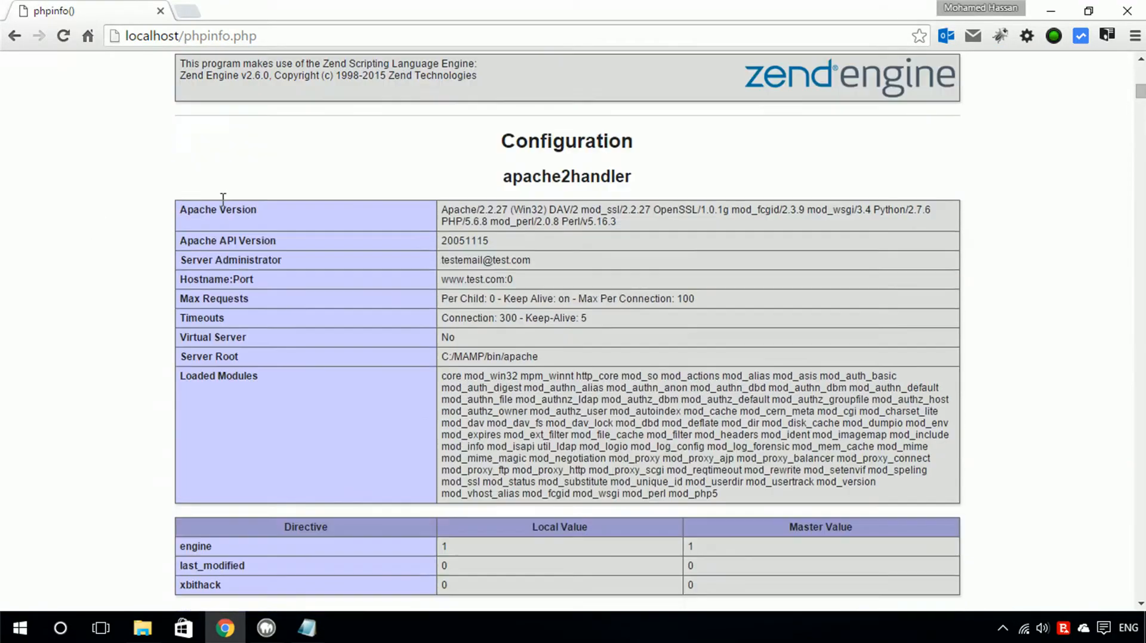